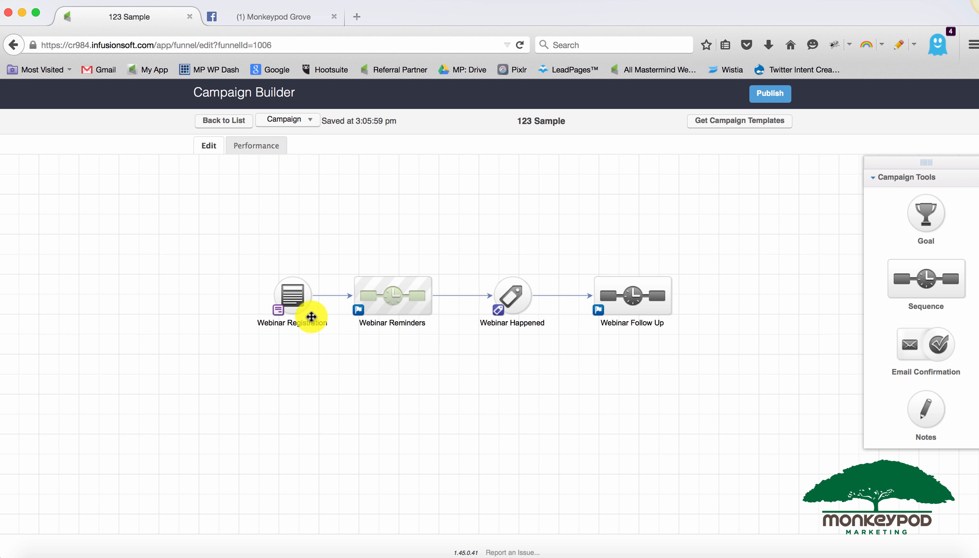
Move the Webinar Registration goal slightly farther from Webinar Reminders and open the Webinar Reminders sequence
drag(297, 304, 277, 303)
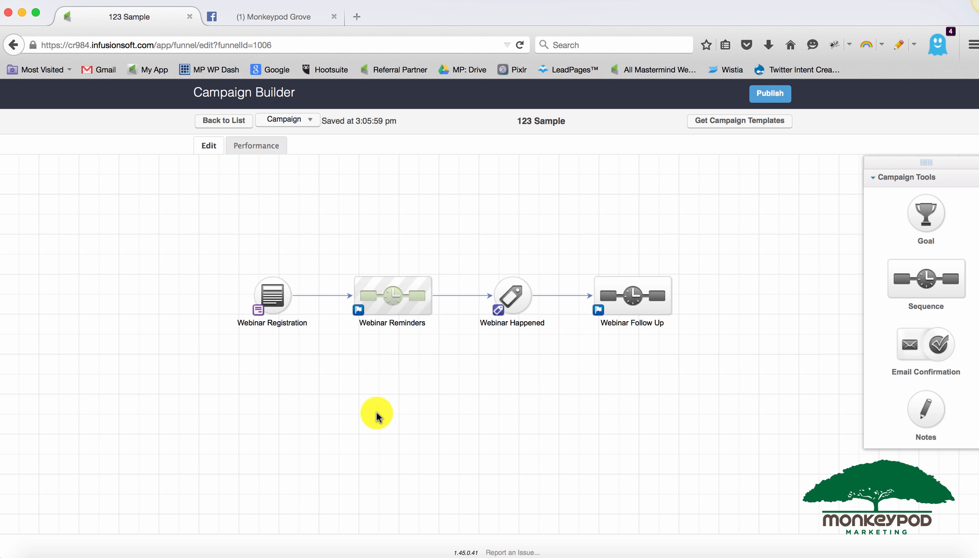
double_click(404, 300)
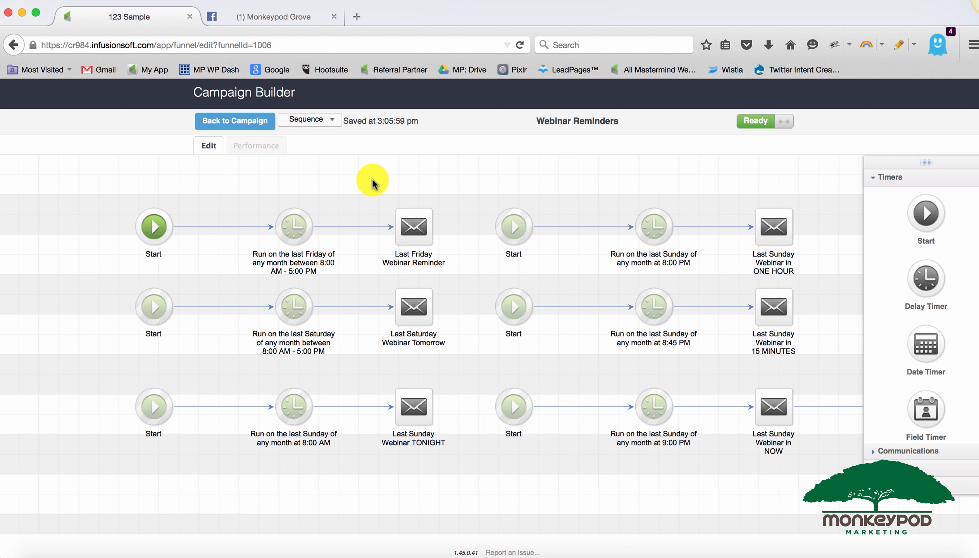
drag(103, 202, 456, 283)
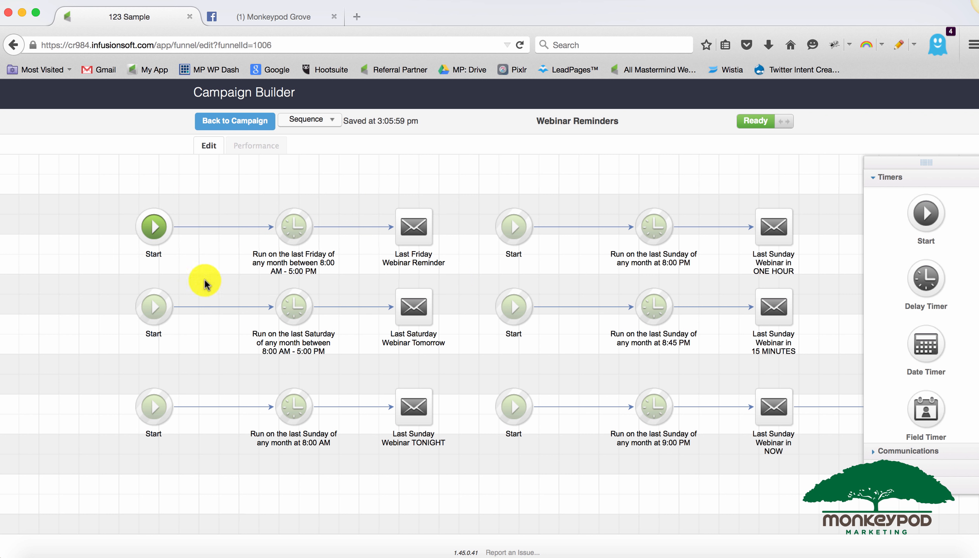
drag(103, 272, 481, 372)
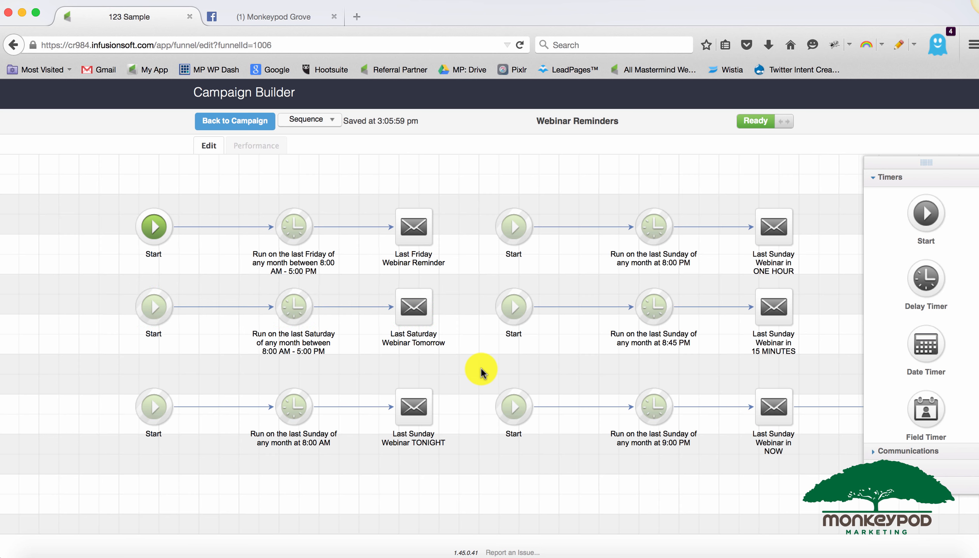
Set the last Friday delay timer to run between 8:00 AM and 8:00 PM and save it
double_click(292, 237)
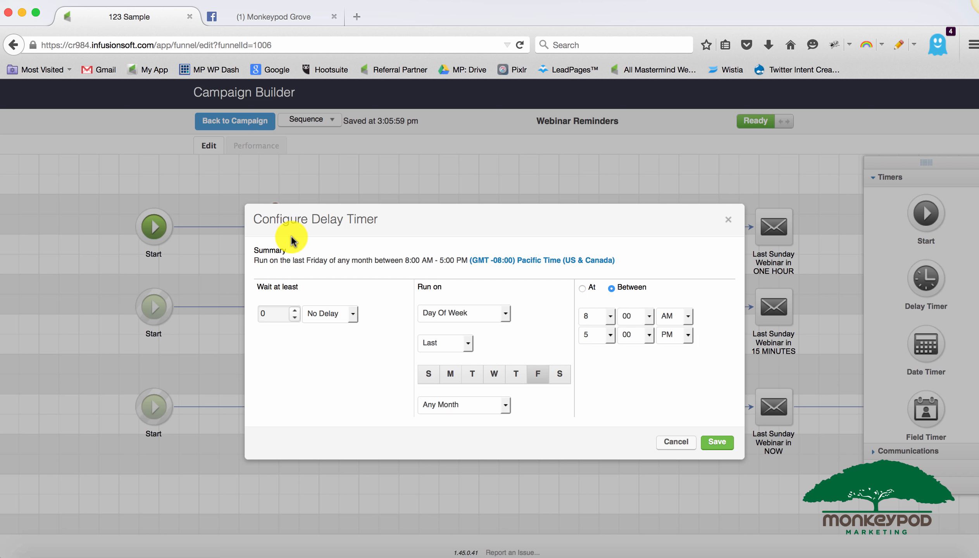
drag(372, 227, 366, 181)
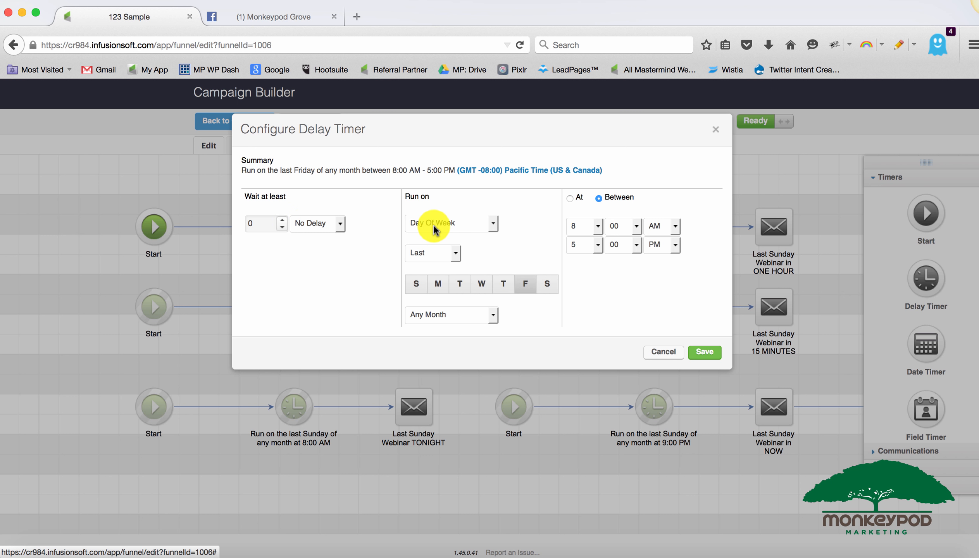
click(454, 256)
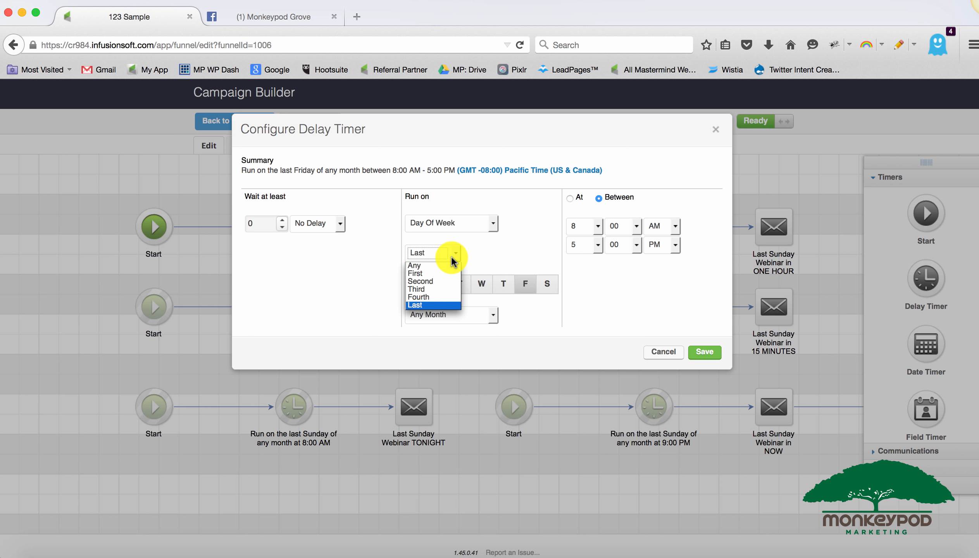
click(477, 256)
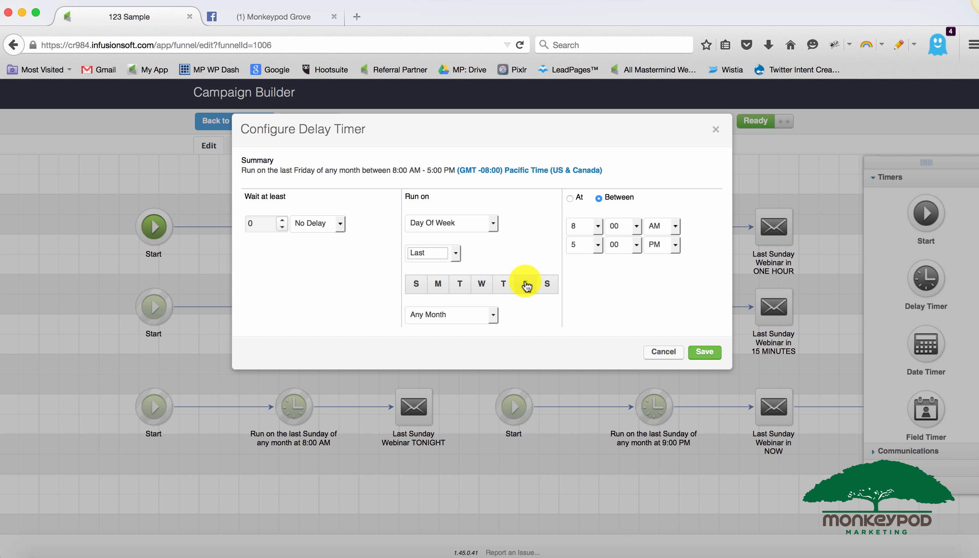
click(597, 247)
click(585, 322)
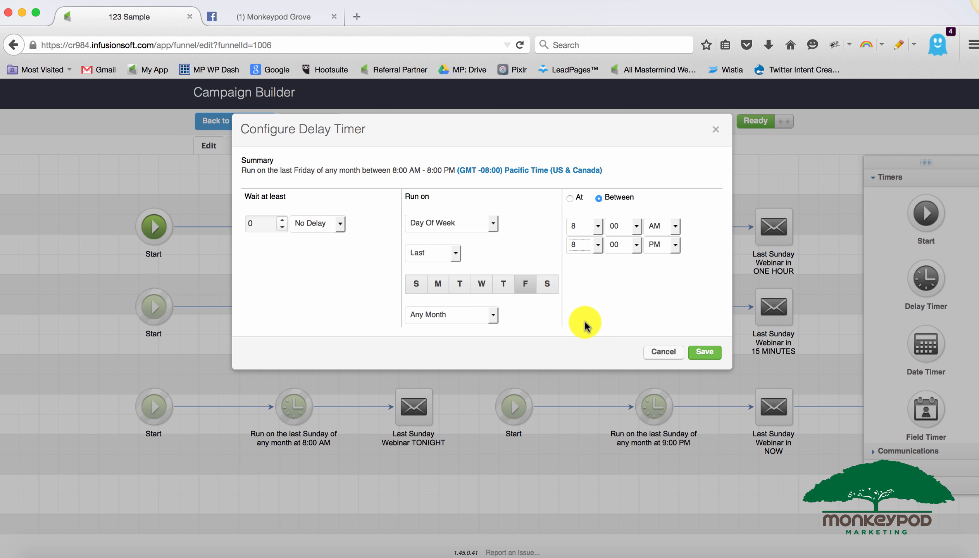
click(695, 353)
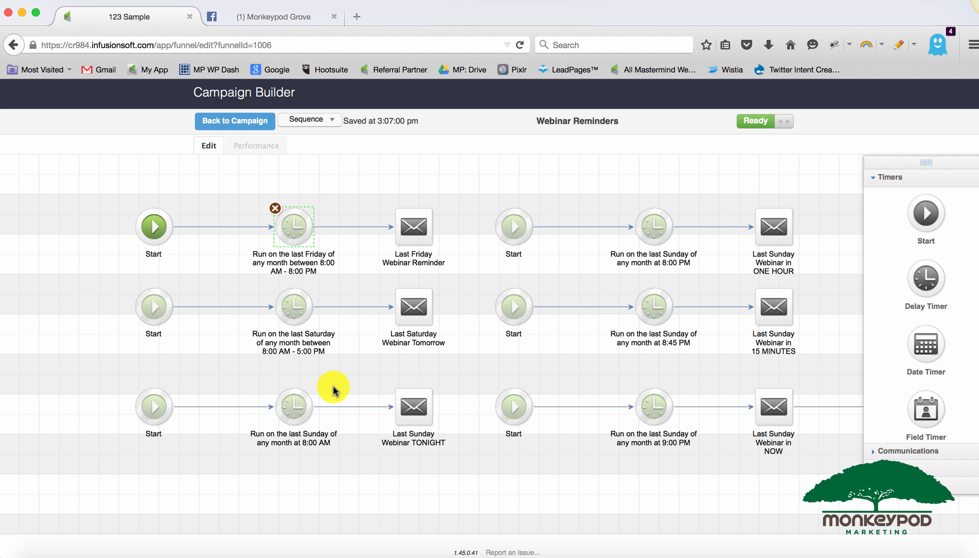
Extend the last Saturday delay timer's time window to end at 8:00 PM and save it
double_click(296, 309)
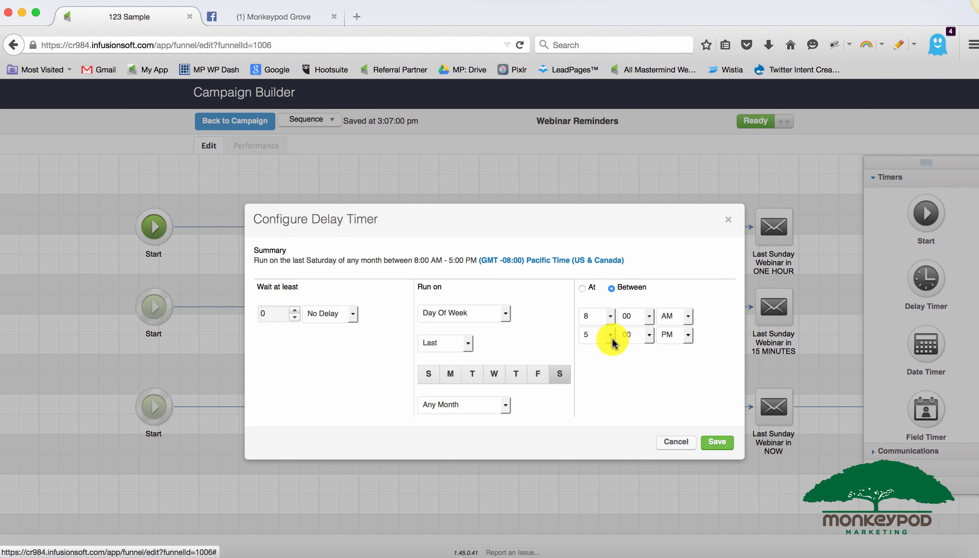
click(612, 338)
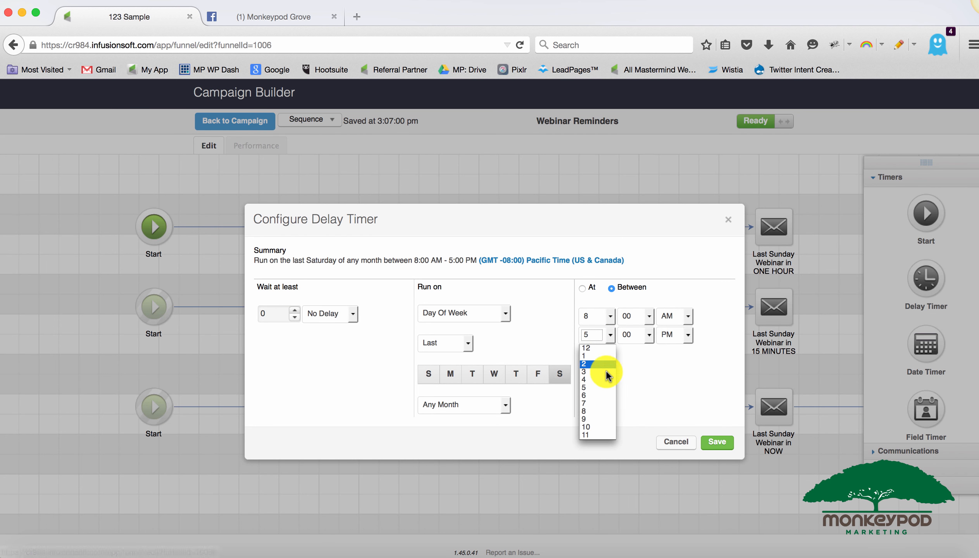
click(597, 406)
click(717, 443)
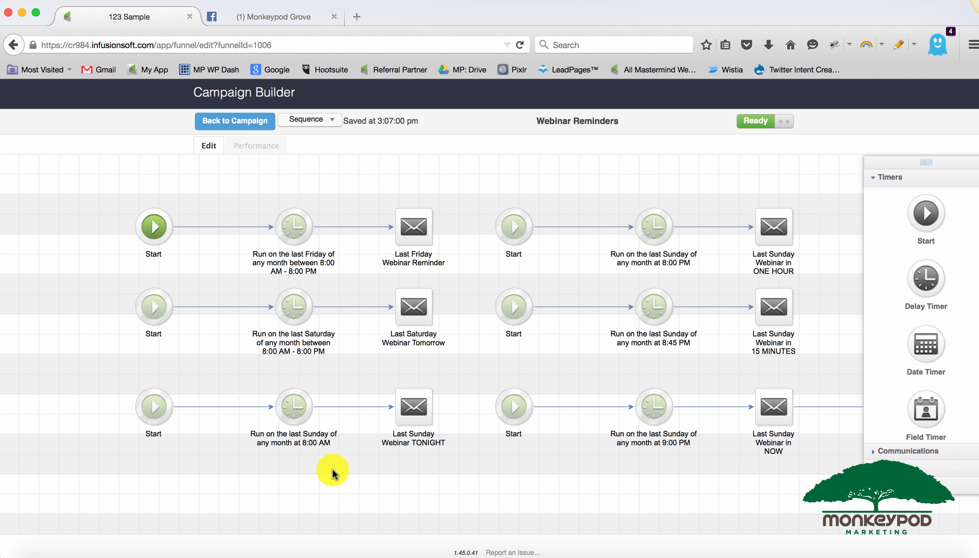
Review the timers and emails of the reminder branches, through to the tag step after the Last Sunday Webinar in NOW email
click(412, 226)
click(412, 290)
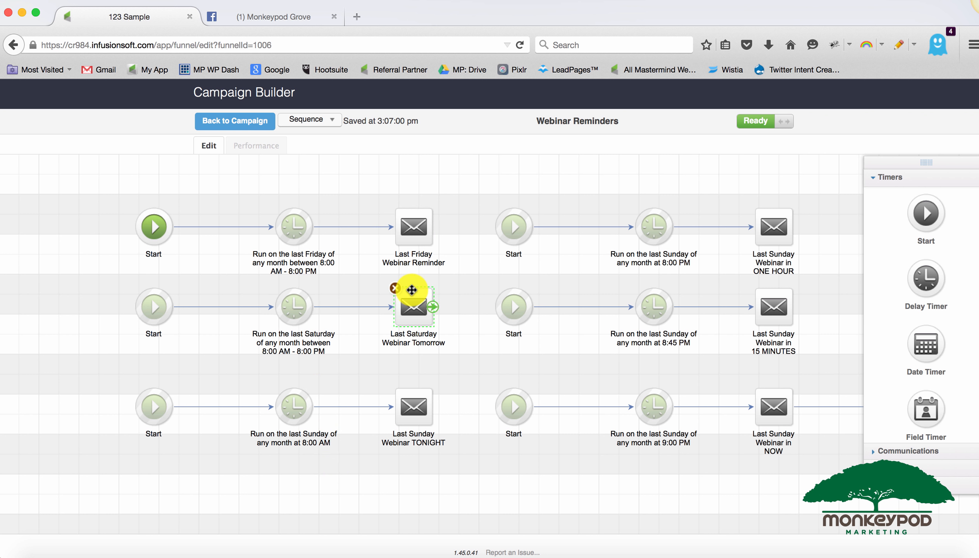
click(295, 408)
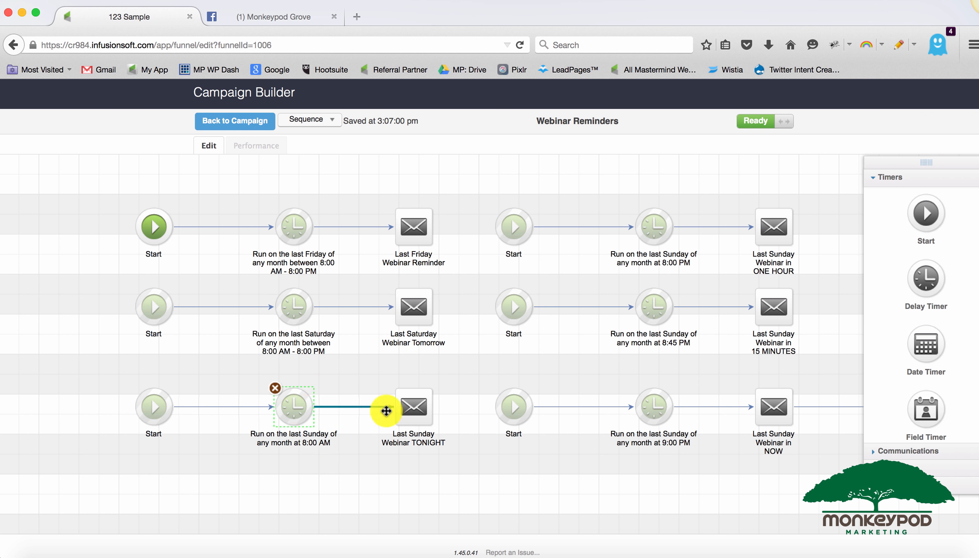
click(424, 414)
click(651, 225)
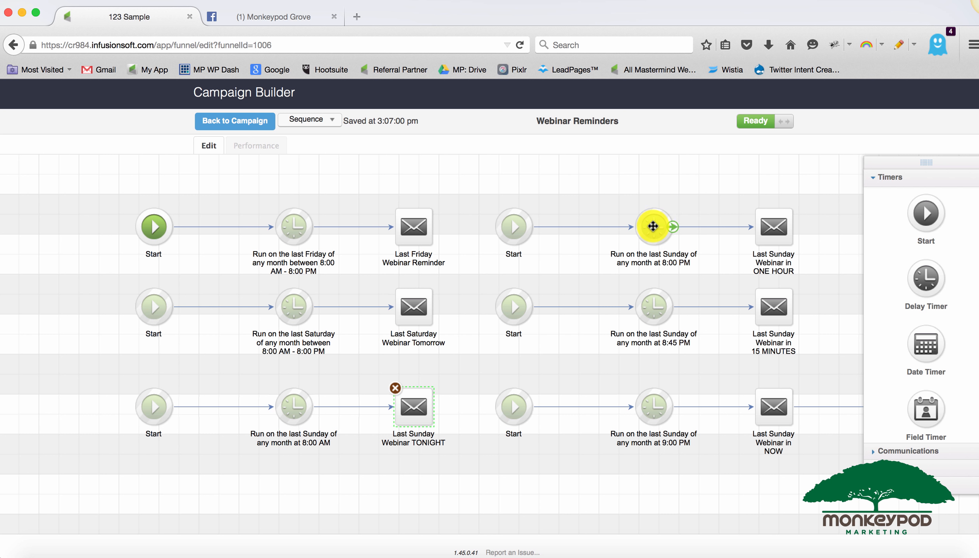
click(760, 229)
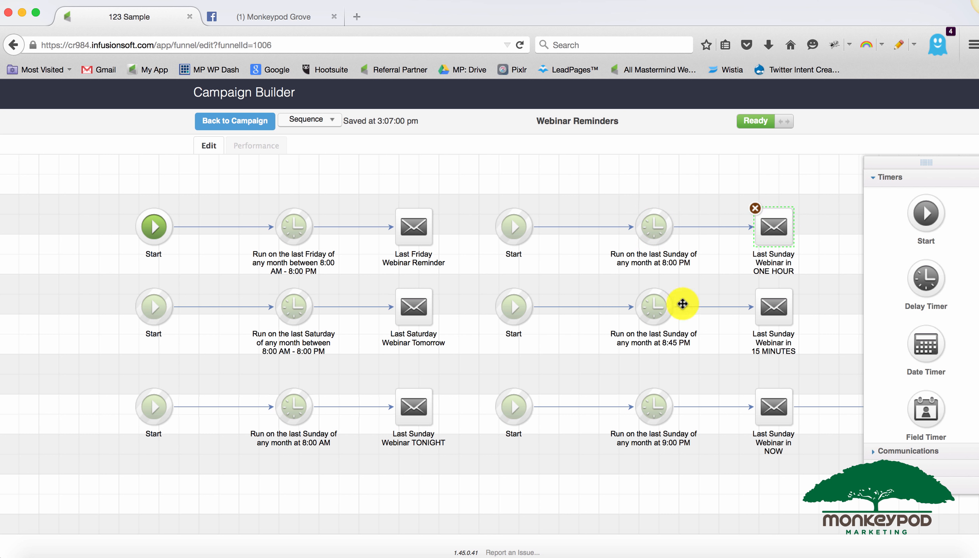
click(653, 313)
click(770, 314)
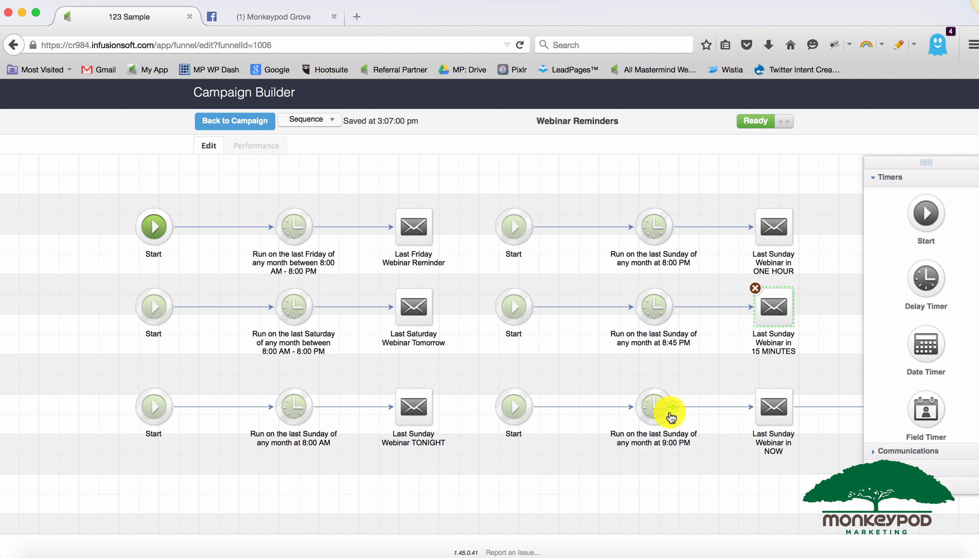
click(656, 408)
click(759, 404)
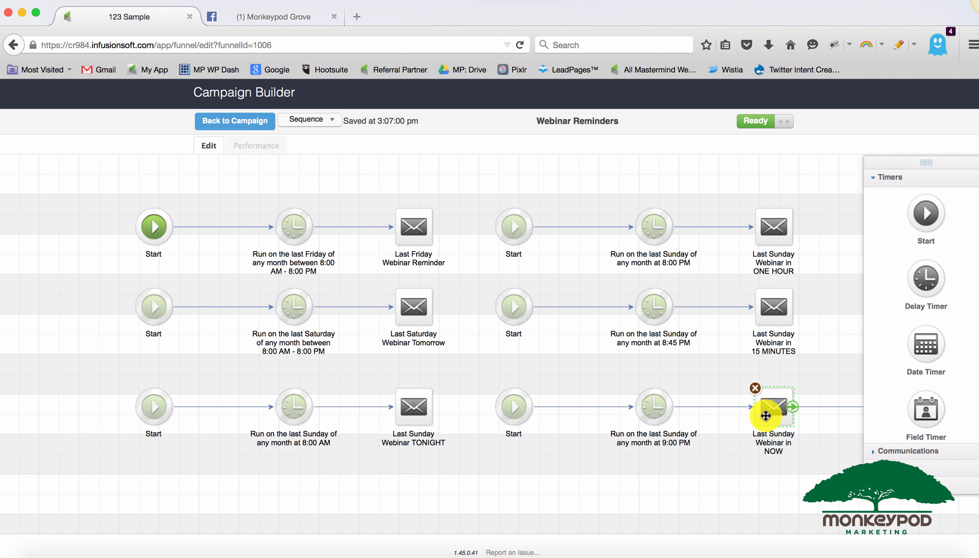
click(722, 470)
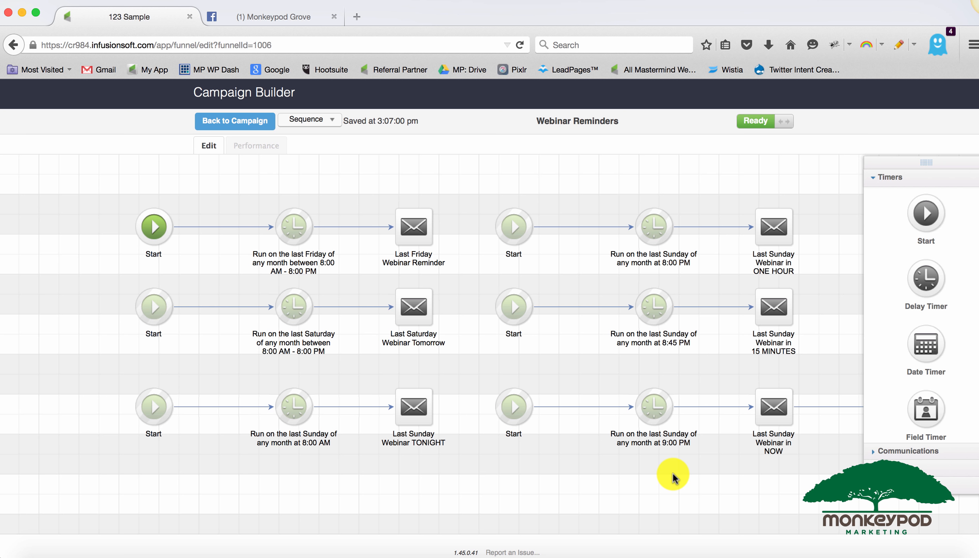
drag(673, 479, 519, 465)
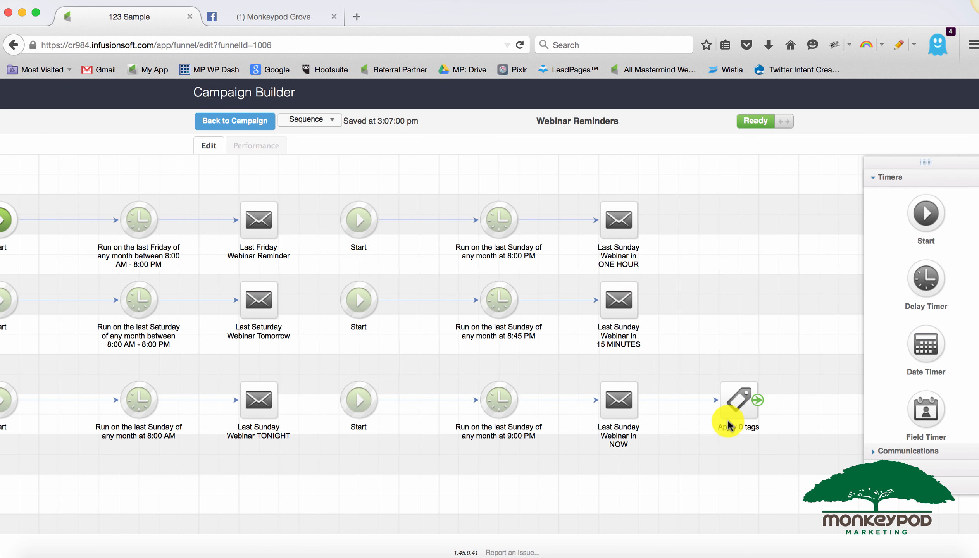
drag(778, 450, 791, 343)
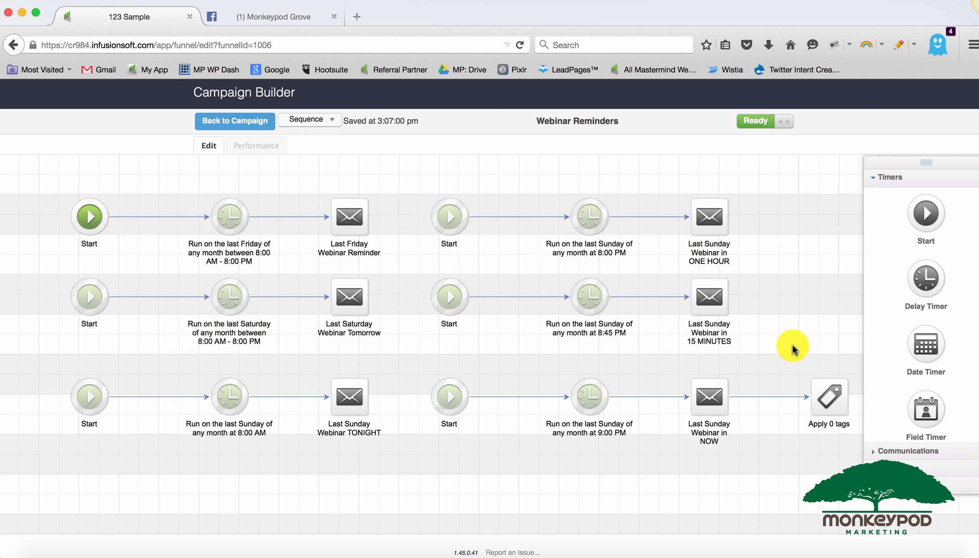
Go back to the campaign overview to check the Webinar Happened goal, and reopen the Webinar Reminders sequence
click(262, 130)
drag(471, 257, 546, 338)
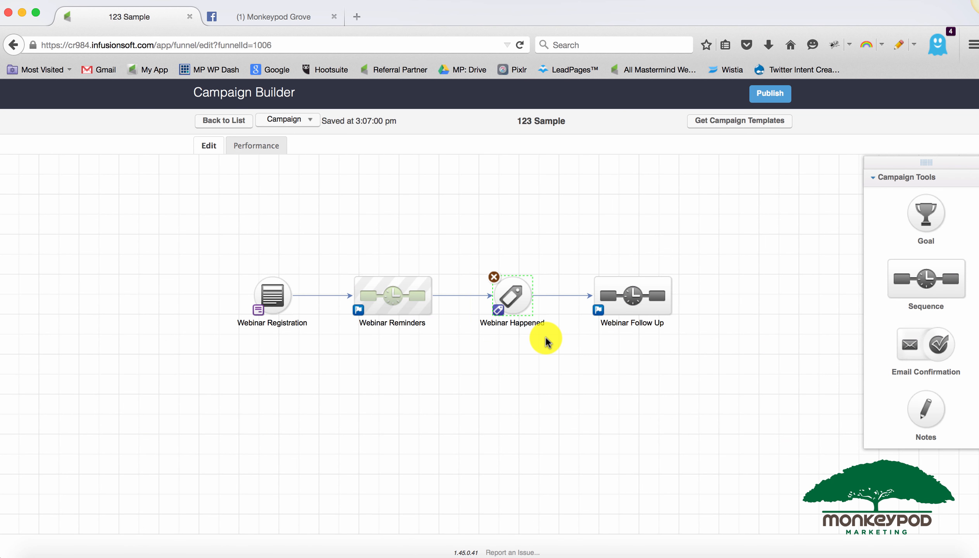
double_click(414, 305)
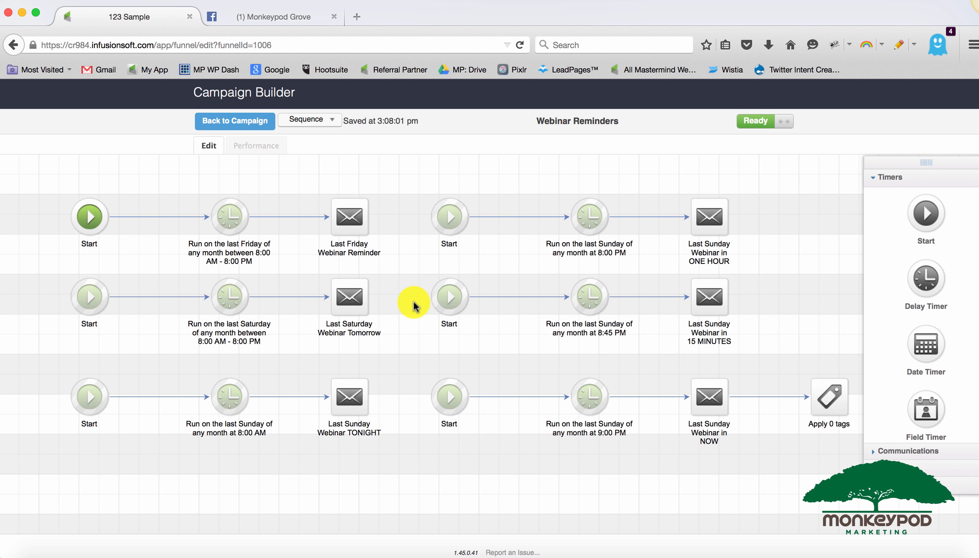
Examine how the parallel reminder branches are scheduled, from the last Friday email to the final tag step
drag(64, 178, 701, 193)
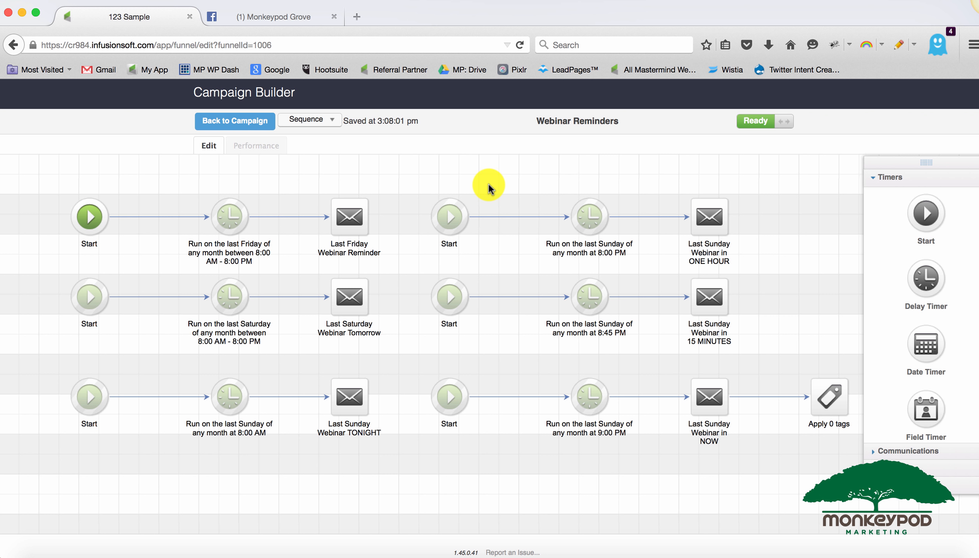
drag(392, 269, 170, 179)
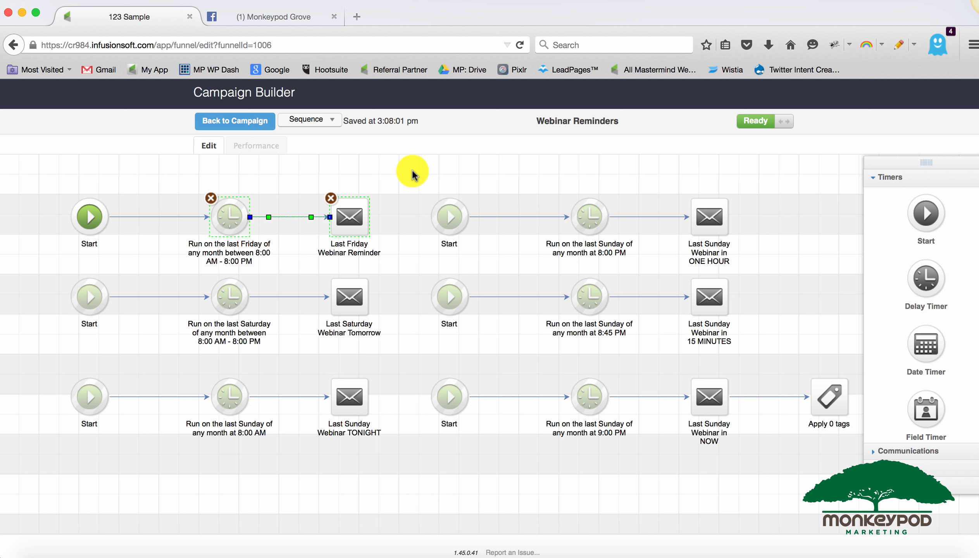
drag(413, 171, 742, 489)
click(649, 415)
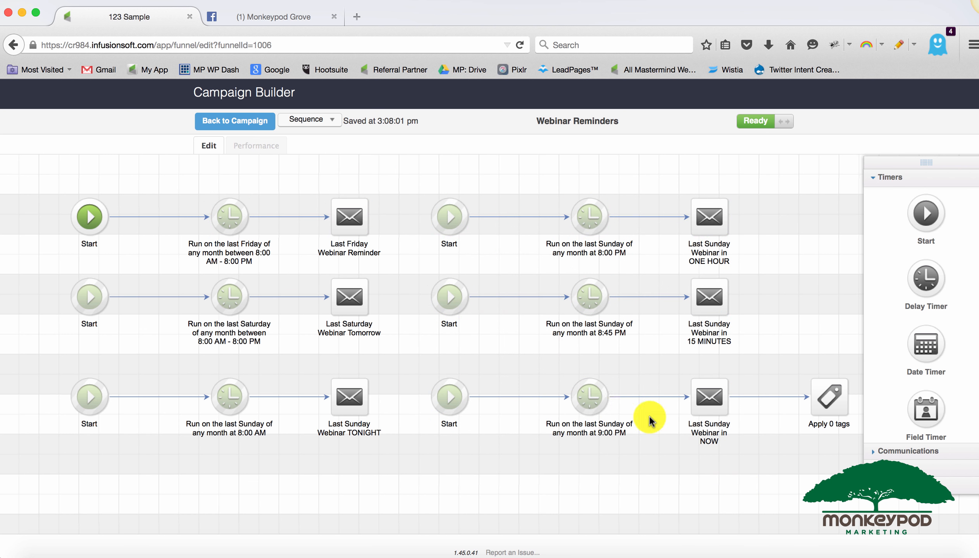
click(352, 219)
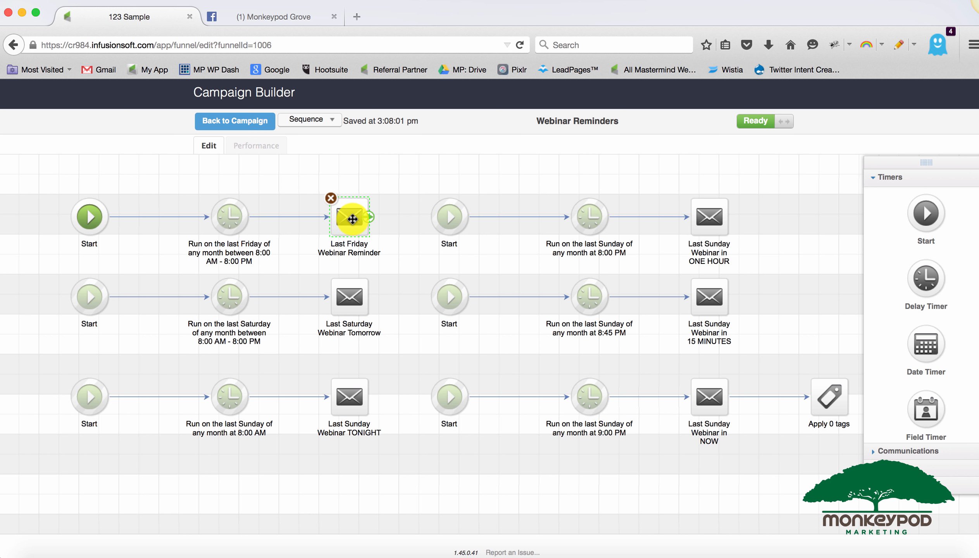
click(352, 304)
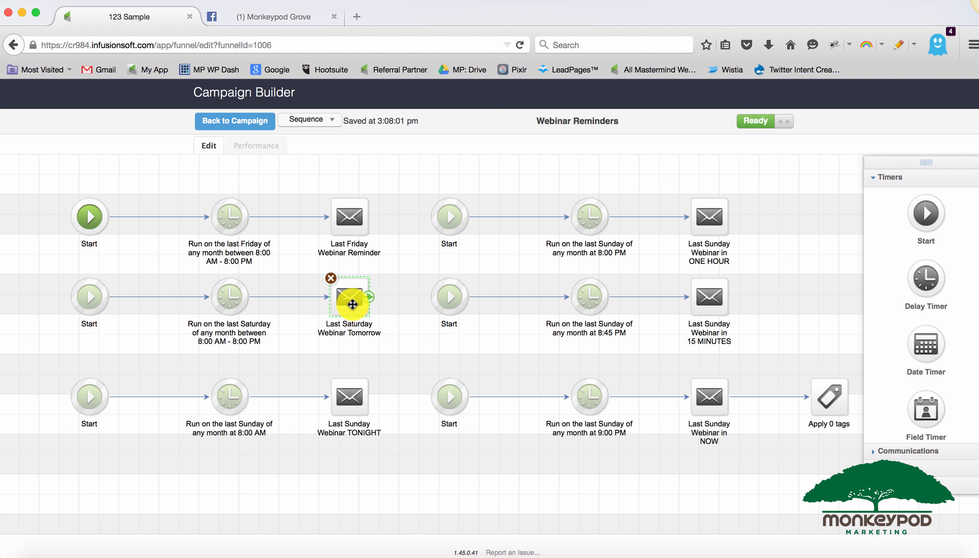
click(390, 343)
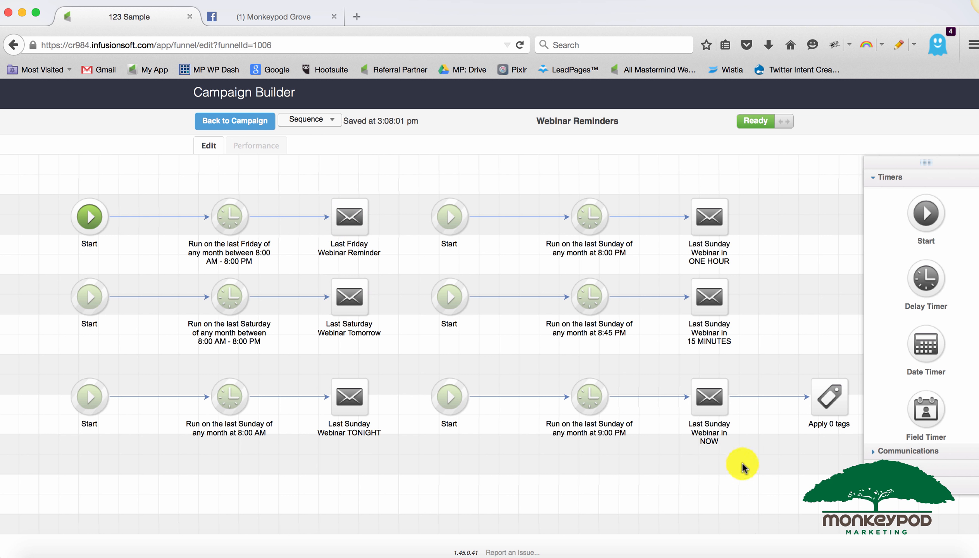
drag(747, 468, 657, 183)
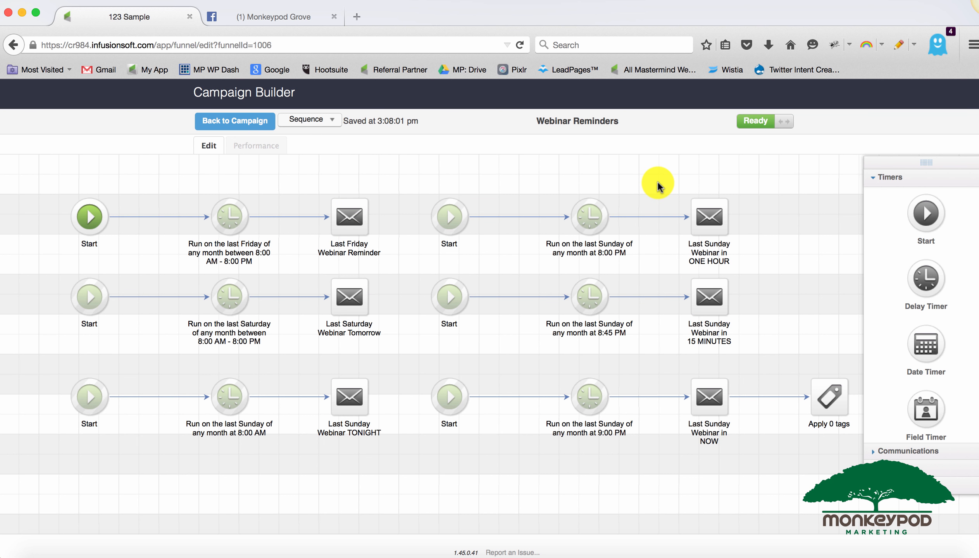
drag(787, 356, 854, 449)
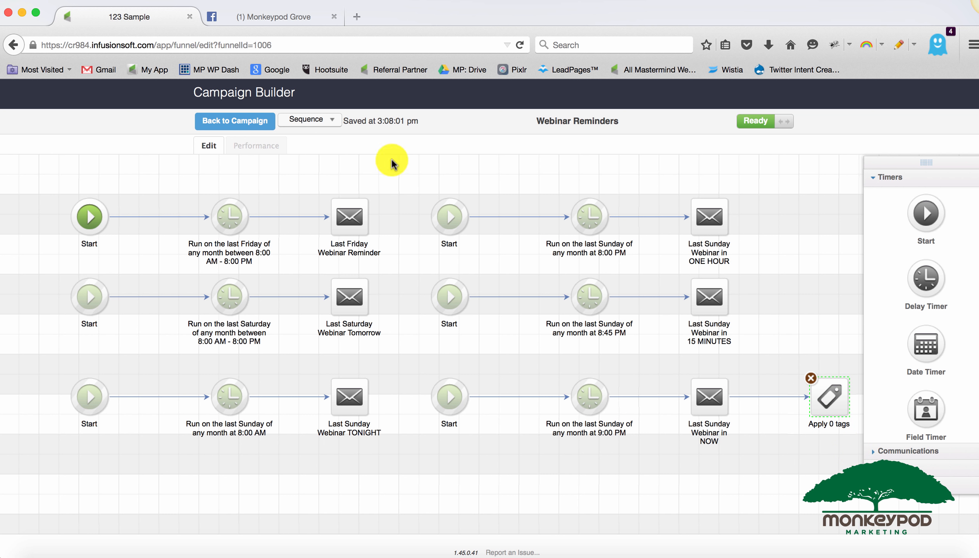
Check how the Webinar Happened goal follows the reminders in the campaign, and return to the Webinar Reminders branches
click(264, 123)
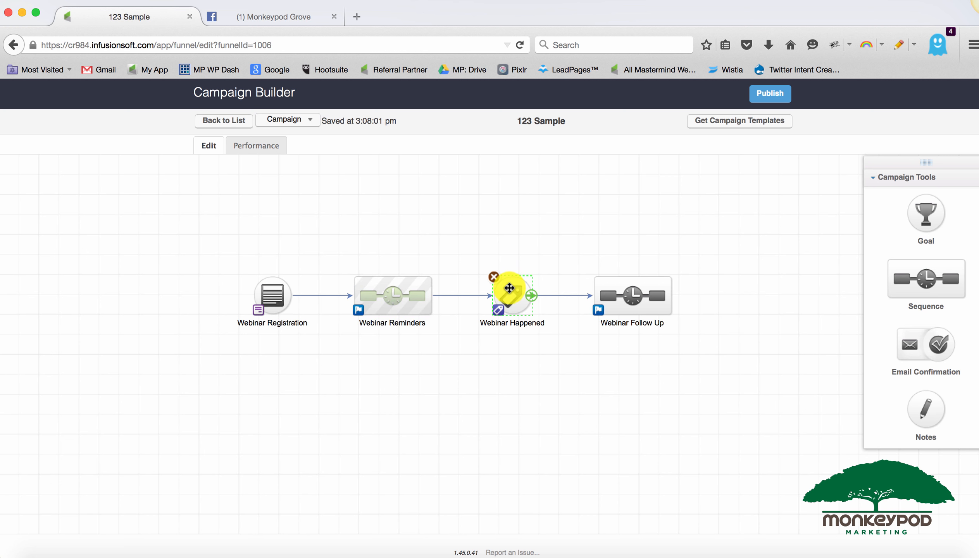
double_click(392, 289)
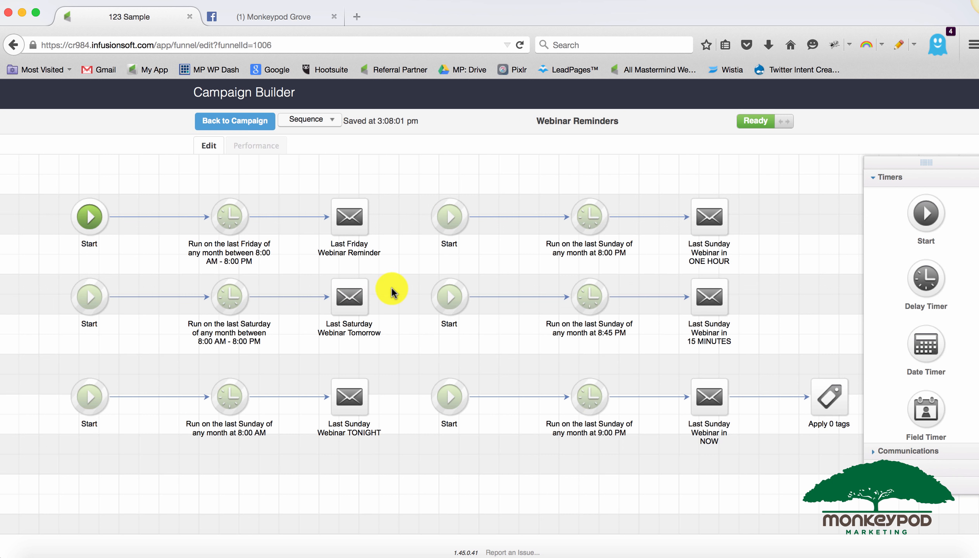
drag(386, 338, 35, 169)
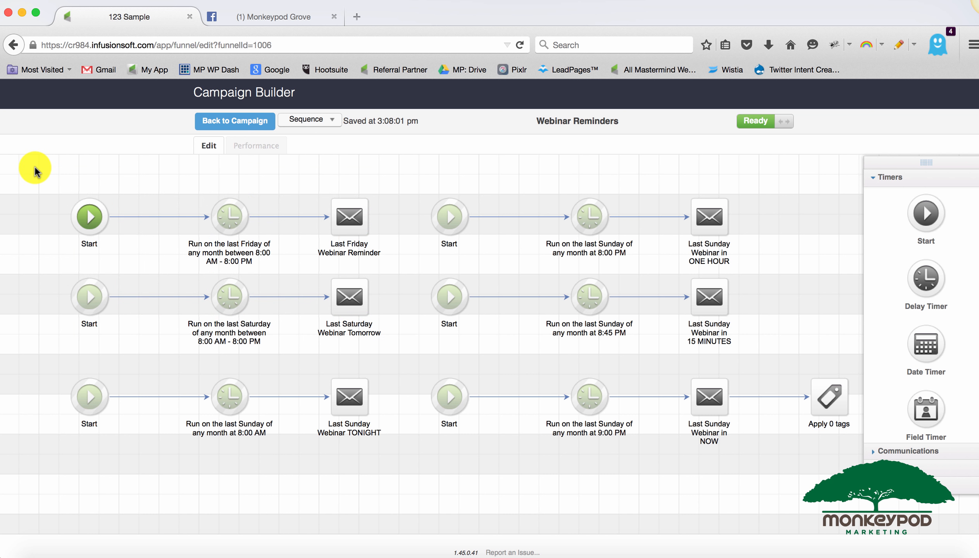
Return to the campaign overview and move the Webinar Registration goal up and away from the Webinar Reminders sequence
click(232, 123)
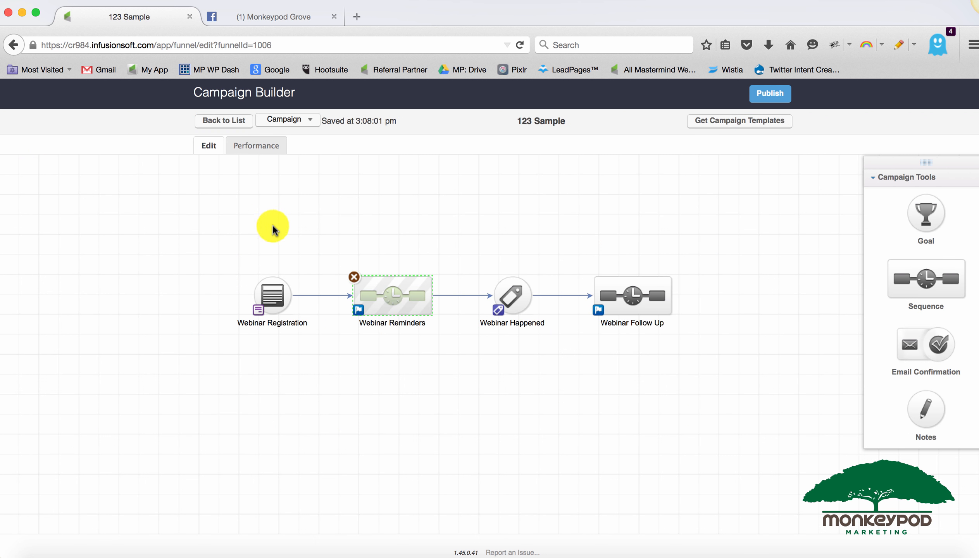
drag(277, 308, 254, 262)
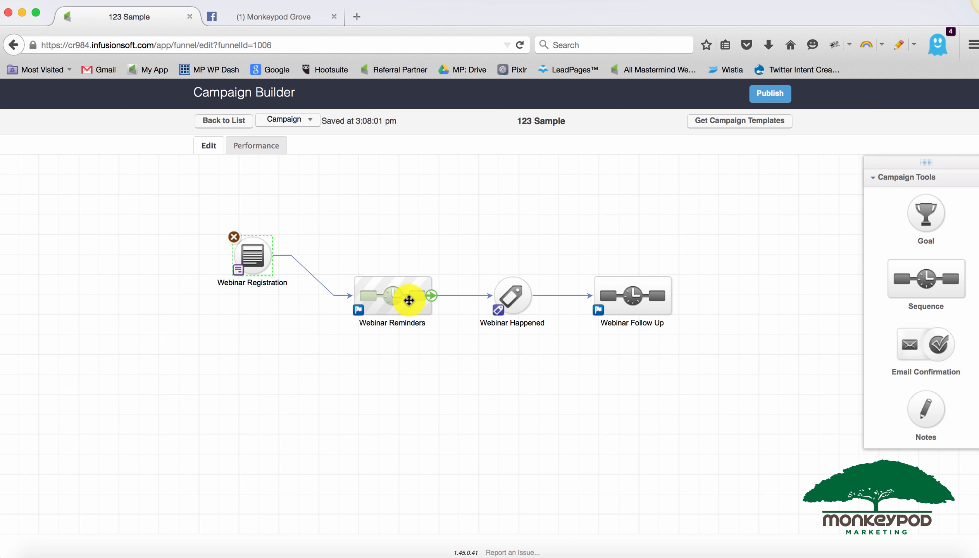
click(521, 302)
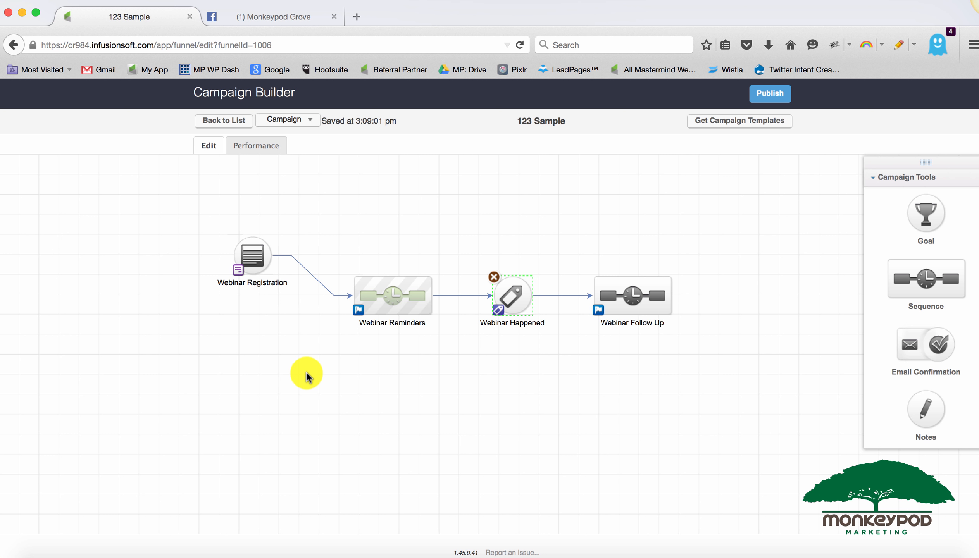
Look over the reminder branches in the Webinar Reminders sequence and go back to the campaign overview
click(382, 314)
double_click(382, 312)
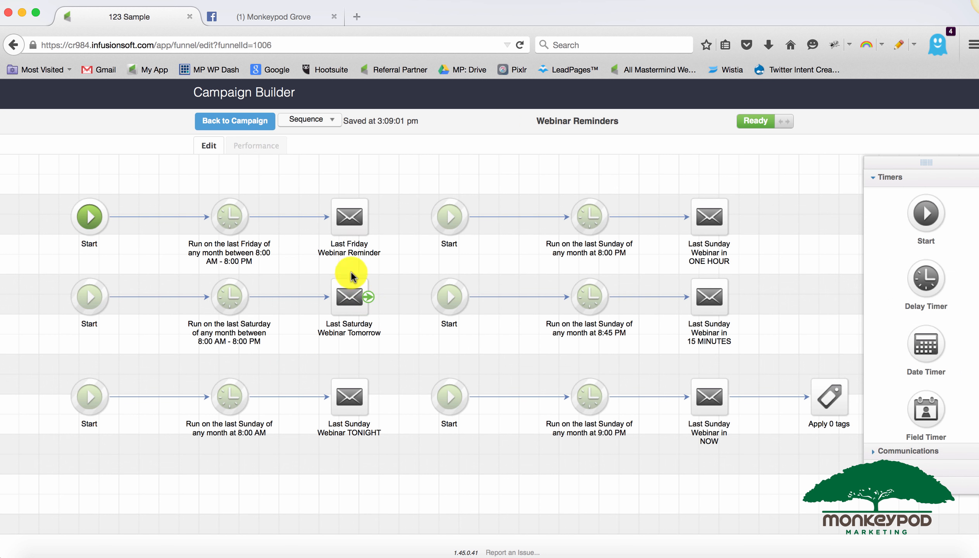
click(262, 121)
Open the Webinar Follow Up sequence, add a delay timer after Start and open its configuration
click(640, 296)
double_click(640, 296)
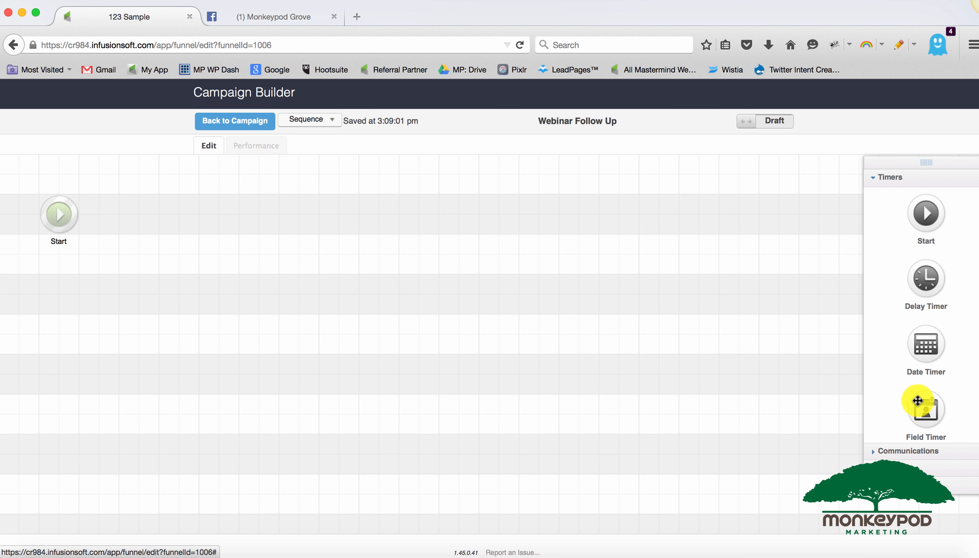
drag(926, 278, 220, 212)
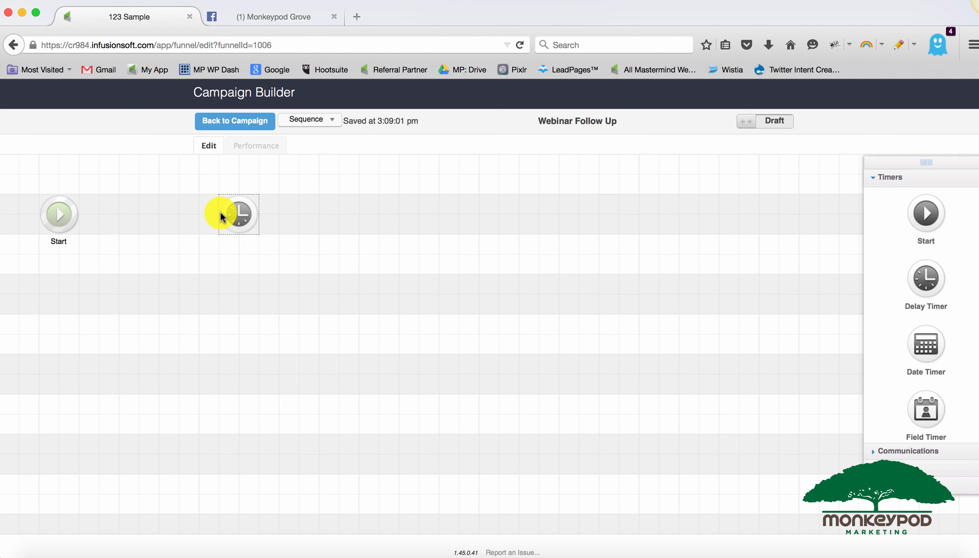
double_click(248, 217)
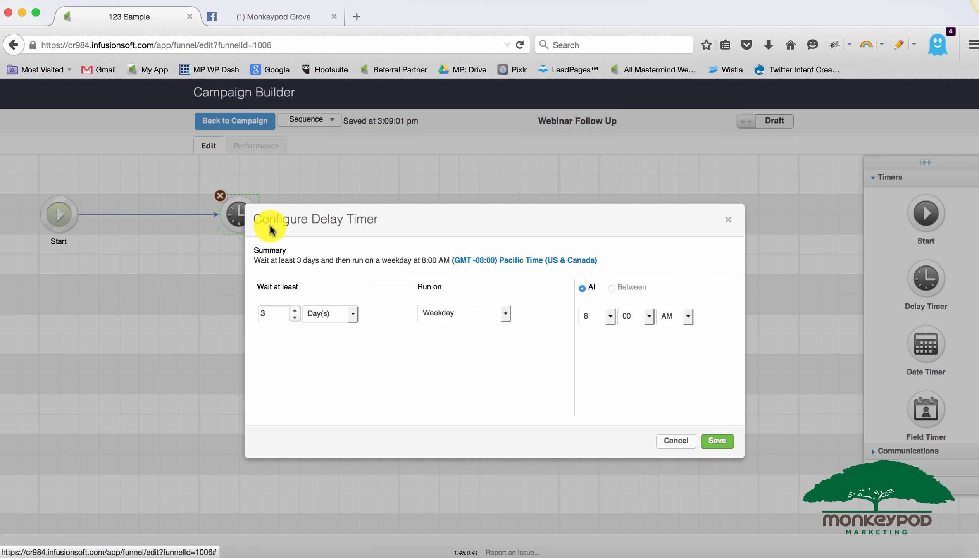
Configure the timer with No Delay to run on day 1 of any month between 8:00 AM and 5:00 PM, and save it
click(351, 313)
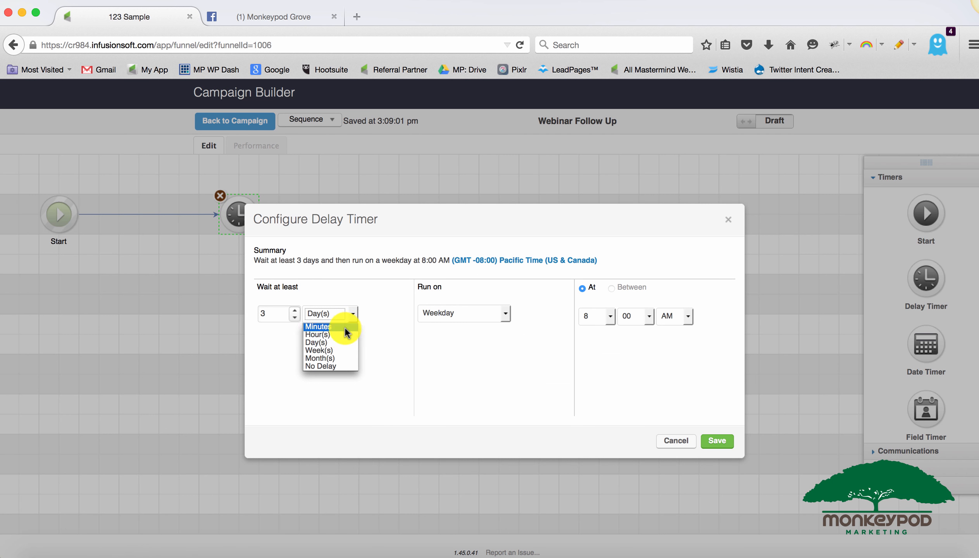
click(338, 367)
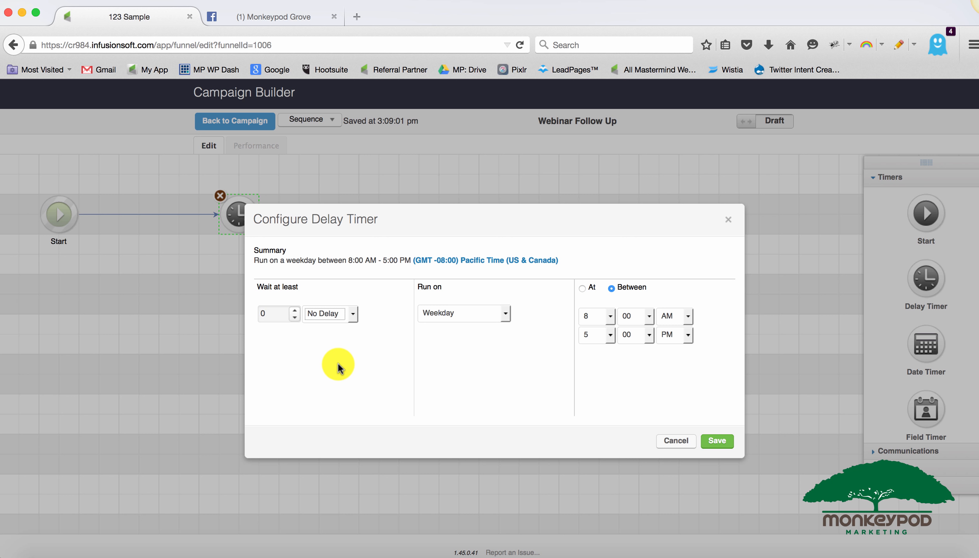
click(438, 315)
click(454, 358)
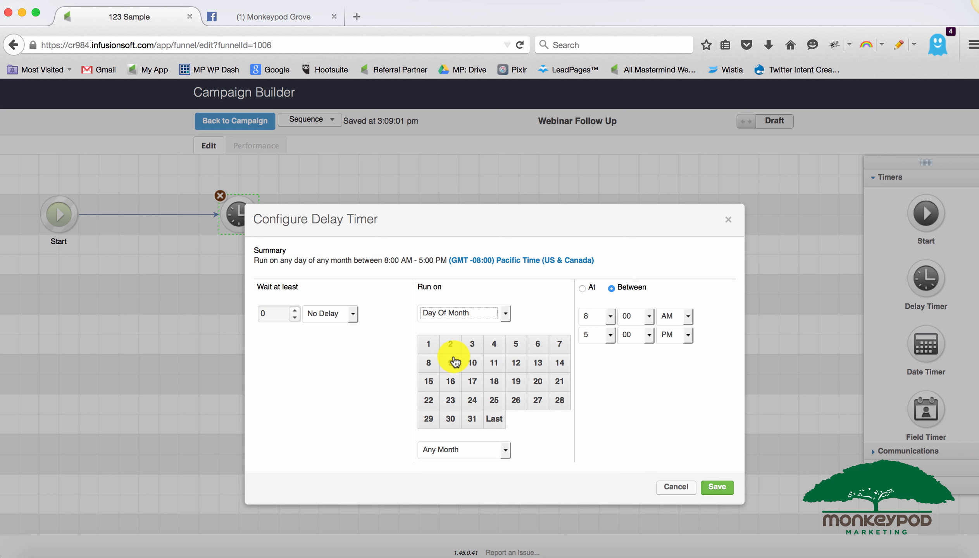
click(428, 347)
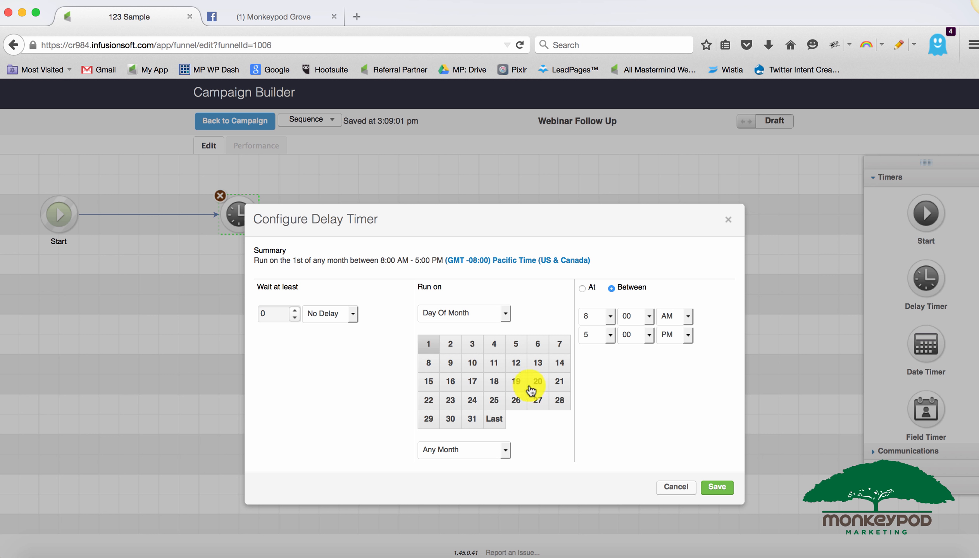
click(716, 487)
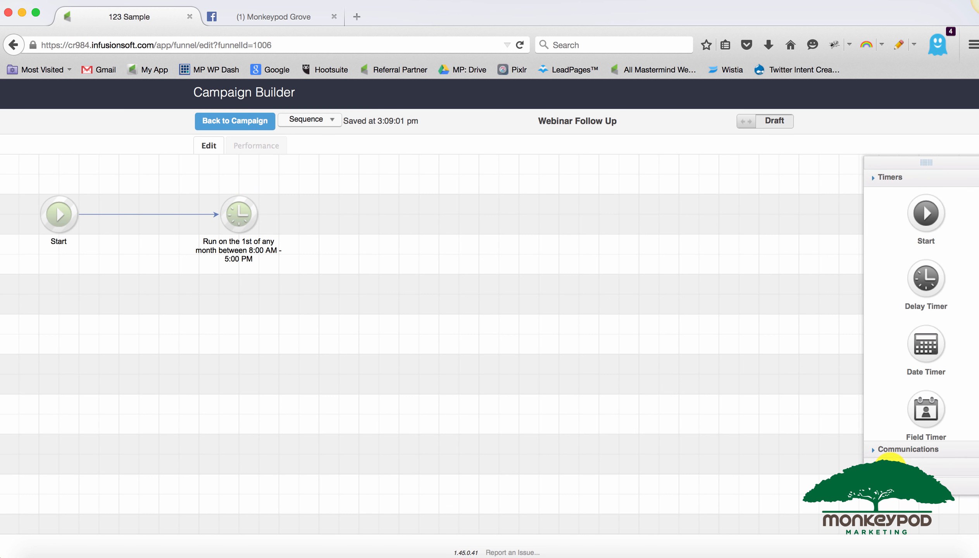
Add a tag step after the timer that applies the Looping tag, and save it
click(891, 468)
drag(920, 249, 381, 201)
double_click(395, 215)
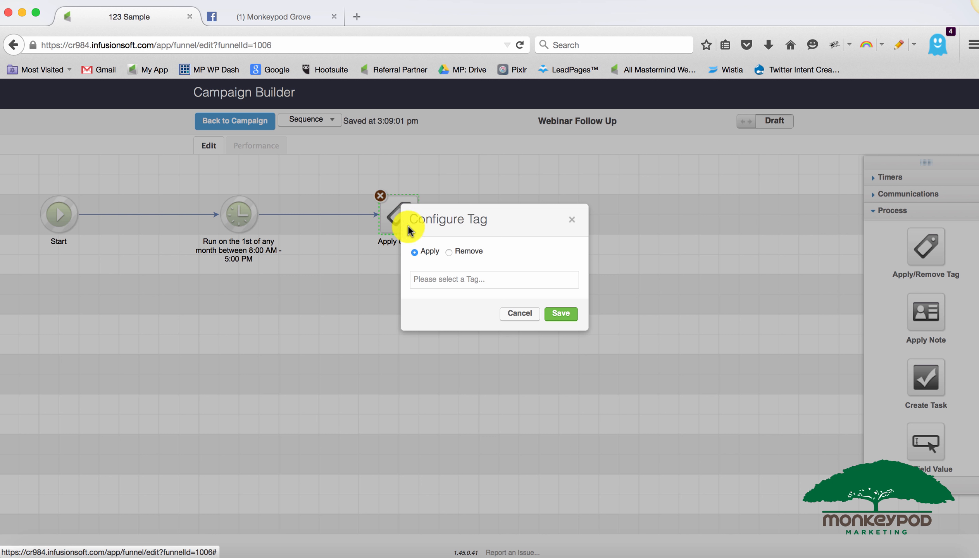
click(445, 277)
text(Loop)
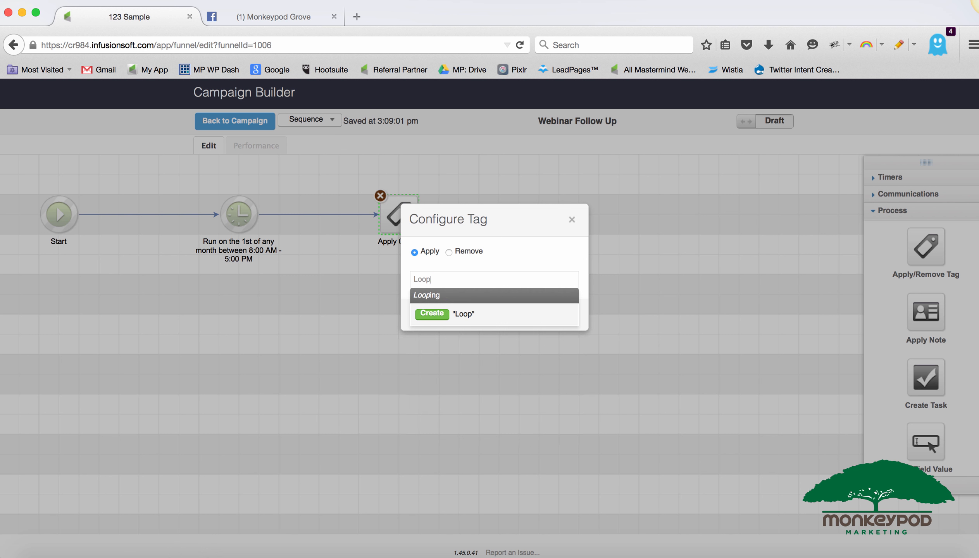
click(446, 294)
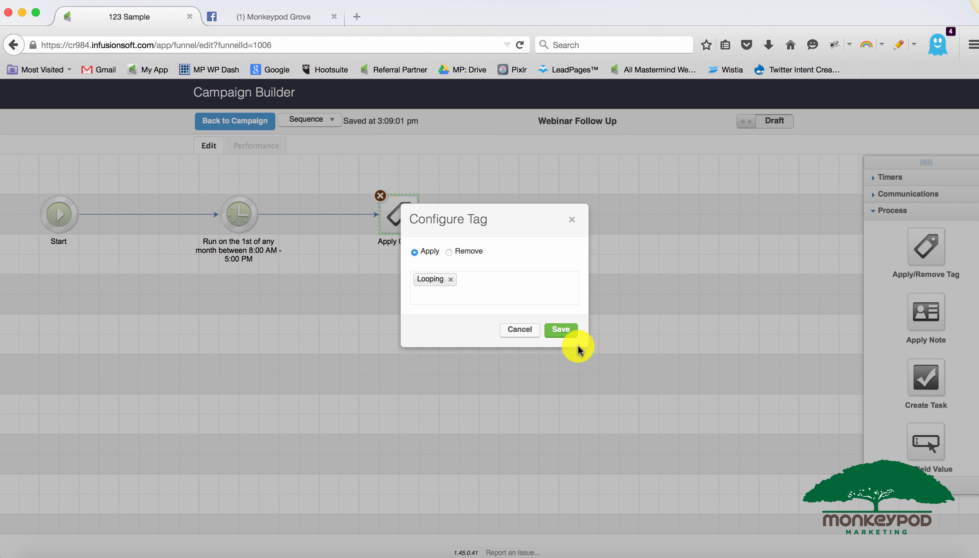
click(563, 331)
In the campaign overview, add a goal named Loop after Webinar Follow Up, achieved when a user applies a tag
click(235, 121)
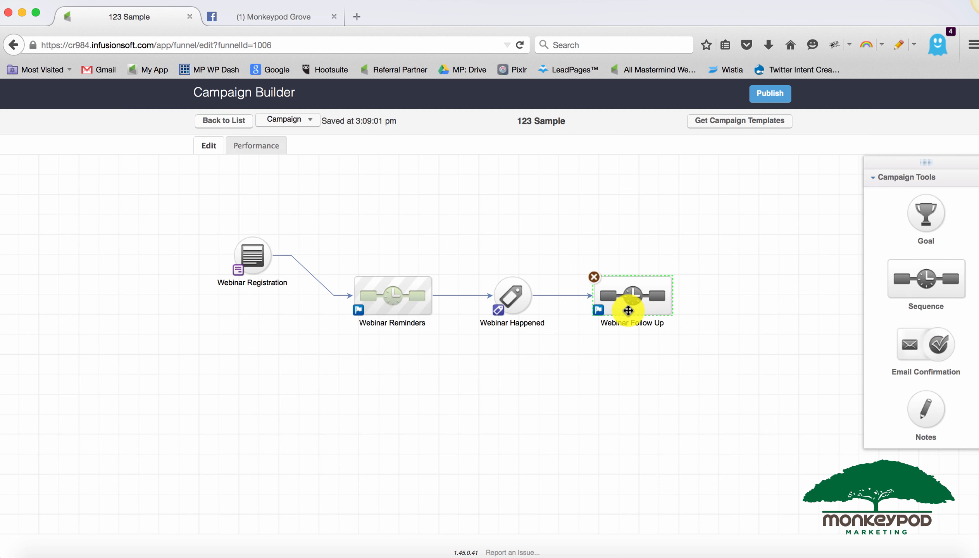
drag(940, 203, 723, 291)
click(517, 327)
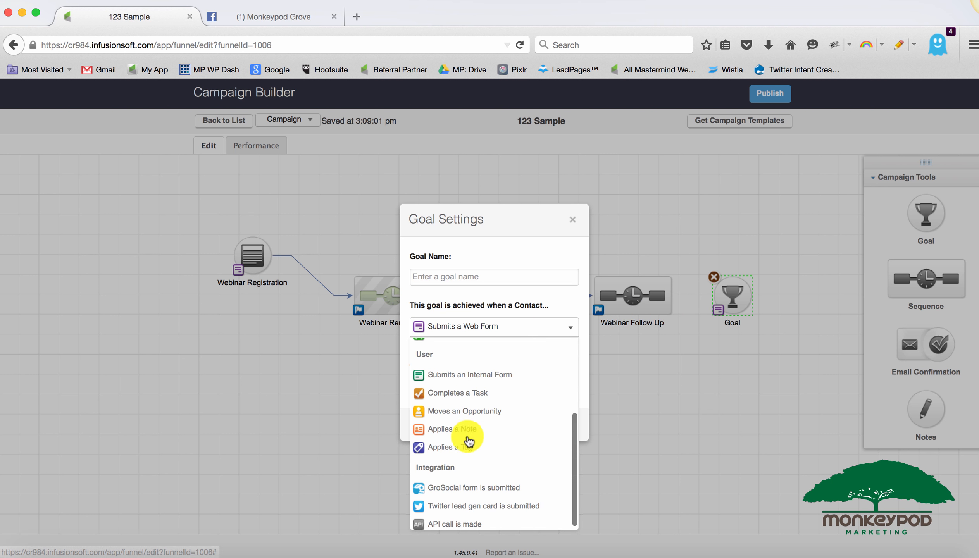
click(461, 450)
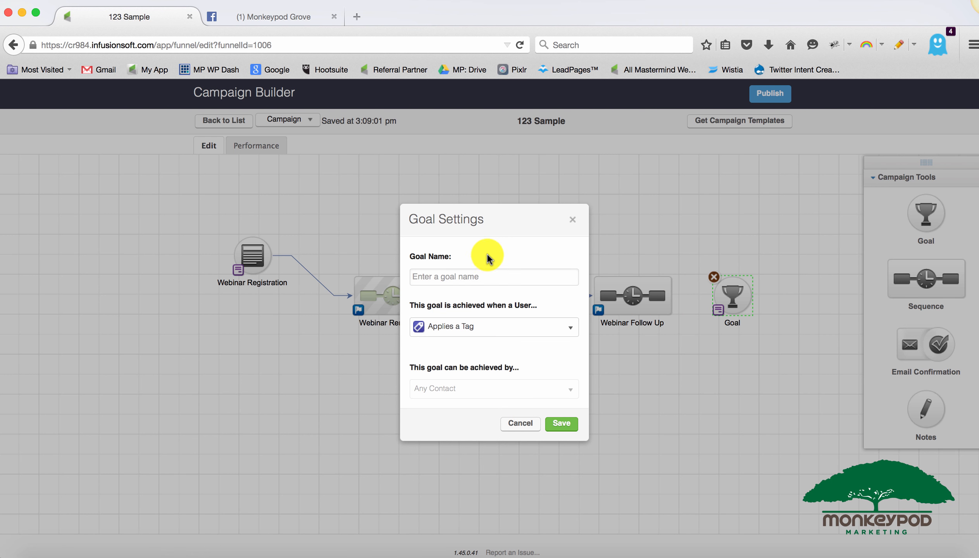
click(490, 276)
text(Loop)
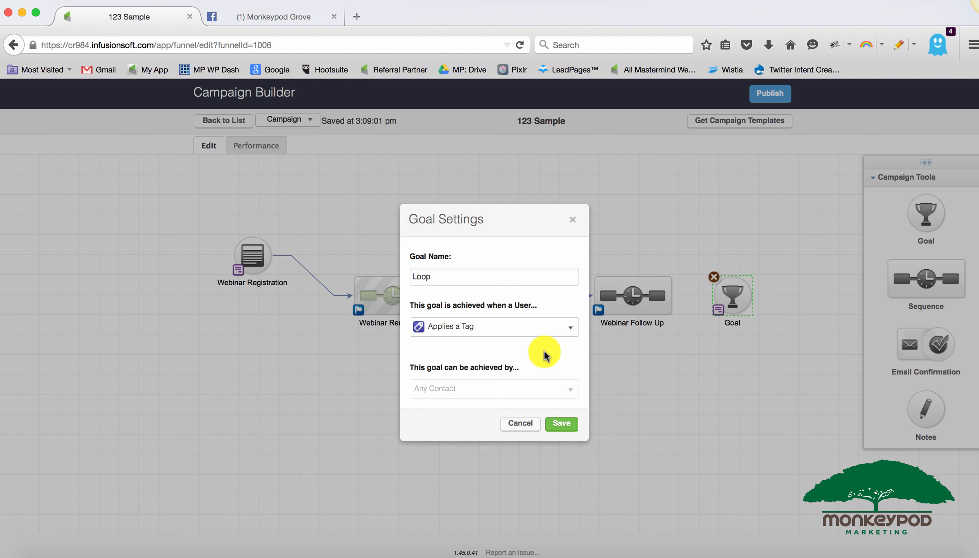
click(563, 424)
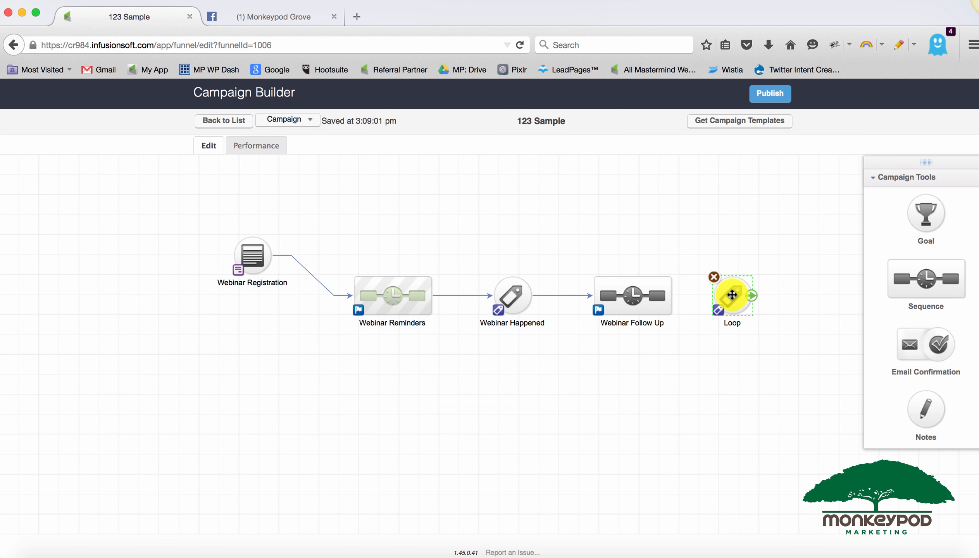
Place a copy of the Loop goal leading into Webinar Reminders, and connect Webinar Follow Up to the original Loop goal
drag(731, 294, 367, 297)
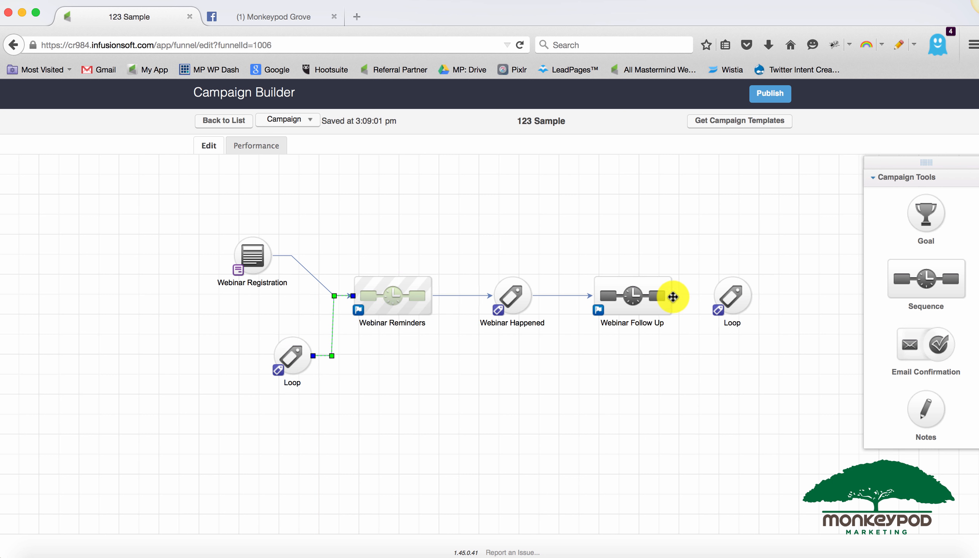
drag(672, 299, 727, 294)
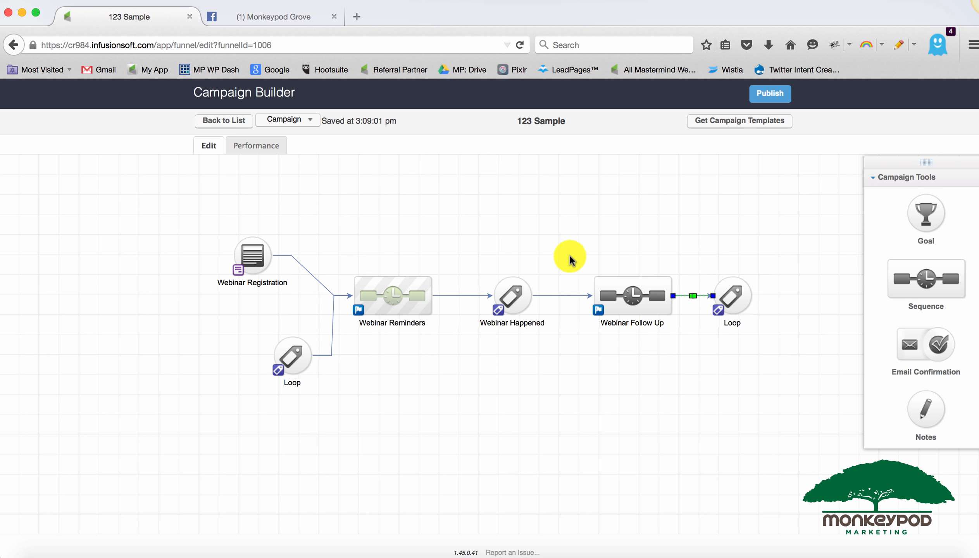
drag(669, 329, 687, 355)
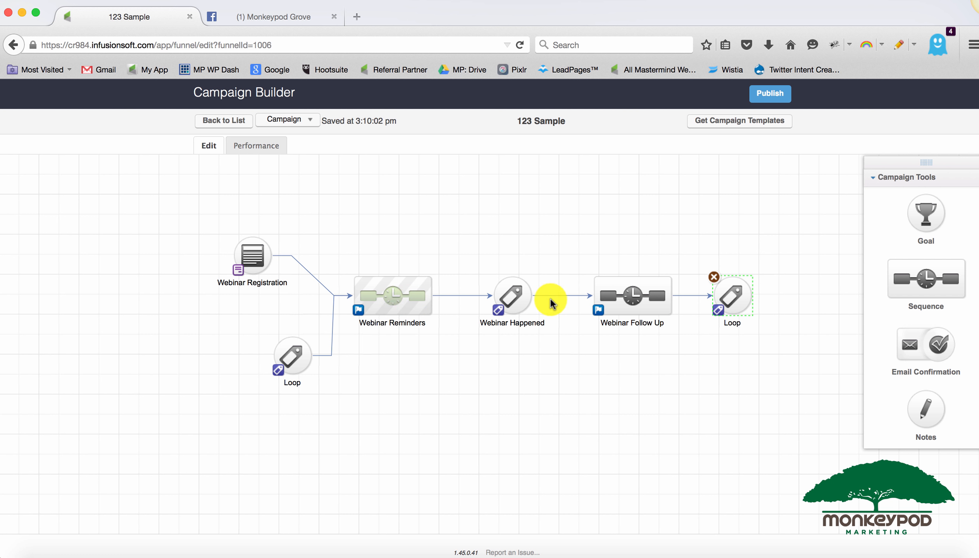
drag(562, 339, 472, 268)
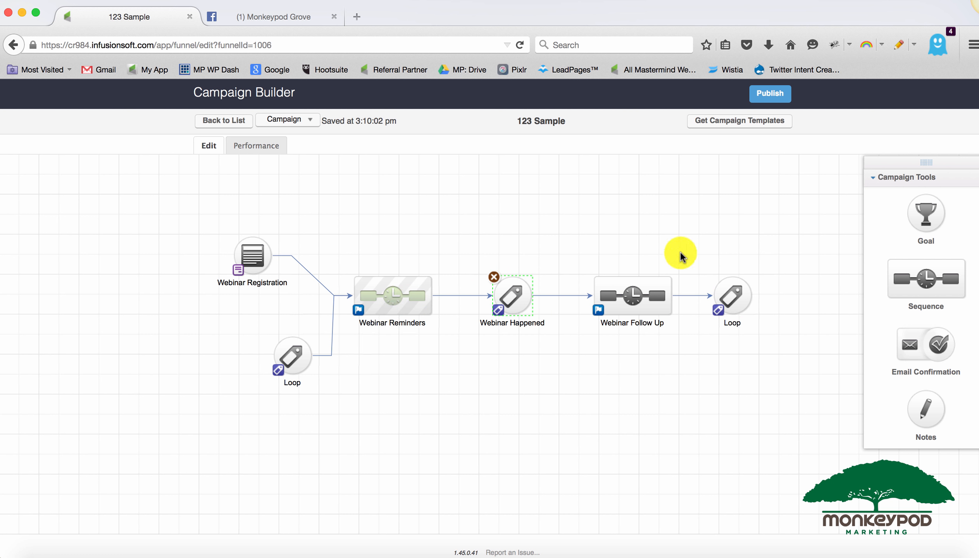
drag(684, 252, 778, 384)
Open the Webinar Follow Up sequence and shift the timer and Apply tag step further from Start to make room between them
double_click(643, 309)
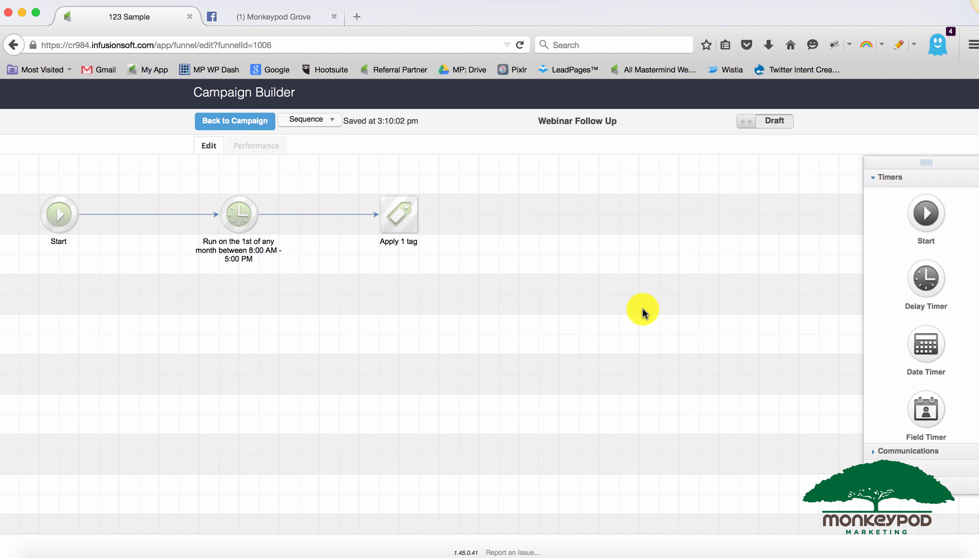
drag(190, 178, 463, 309)
drag(539, 220, 539, 220)
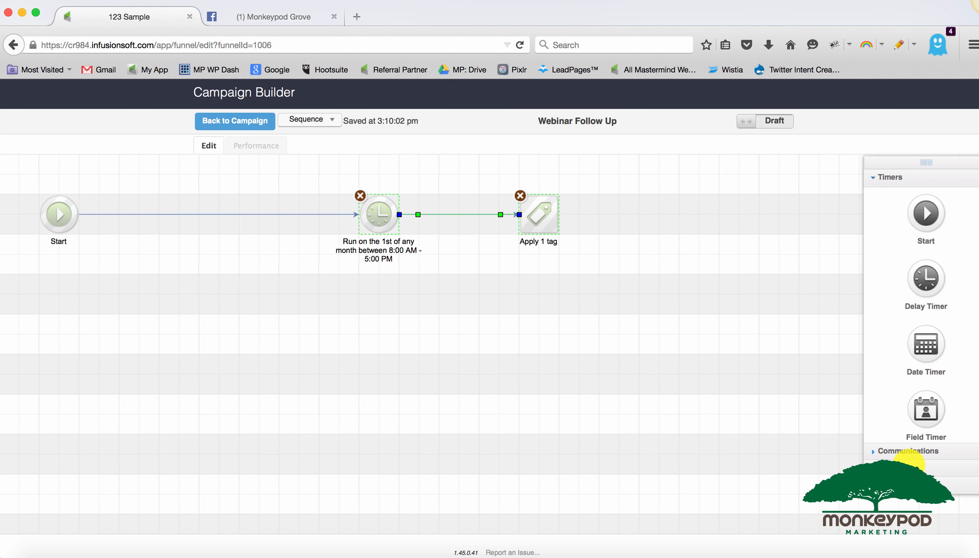
Insert a tag step between Start and the timer that removes the Looping tag and a newly created "Webinar Tag"
click(894, 468)
drag(926, 249, 229, 217)
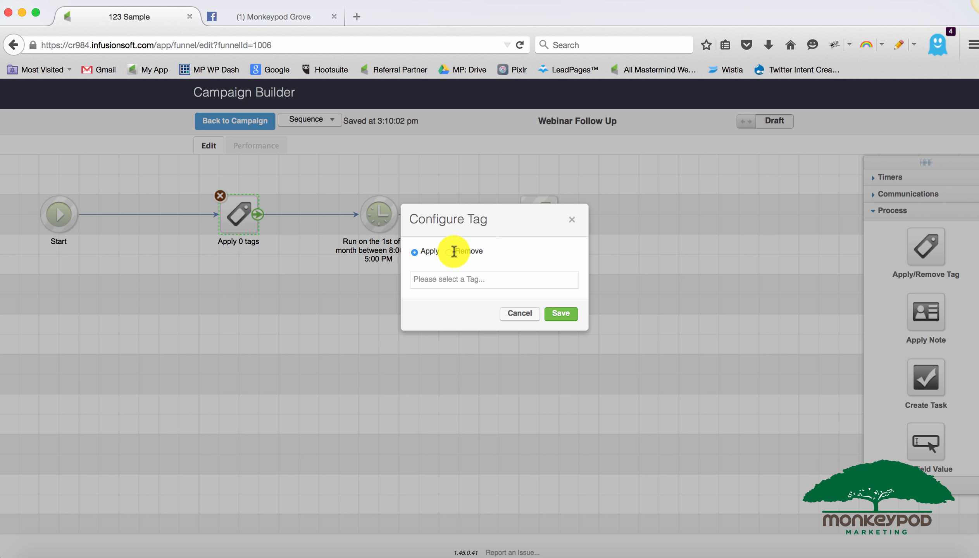
click(451, 254)
click(448, 277)
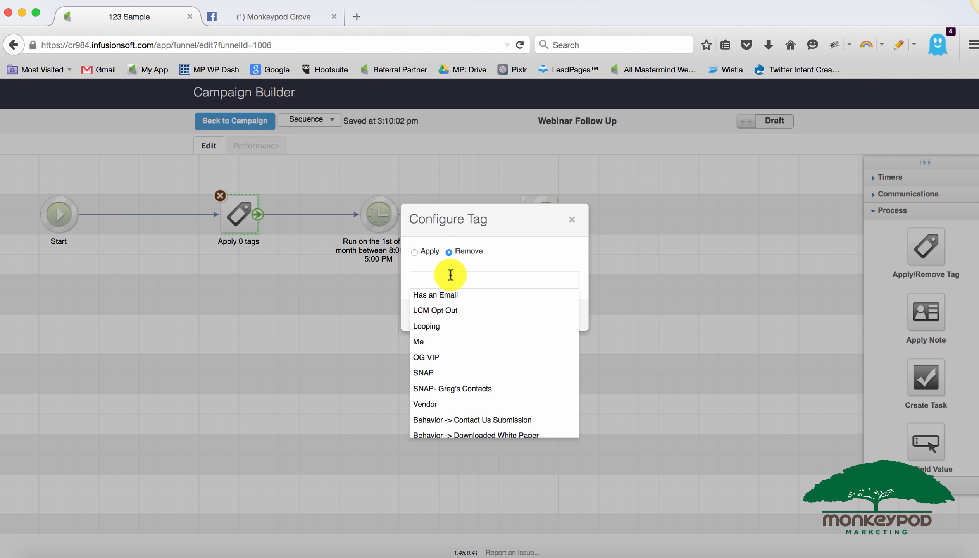
text(Loop)
click(447, 292)
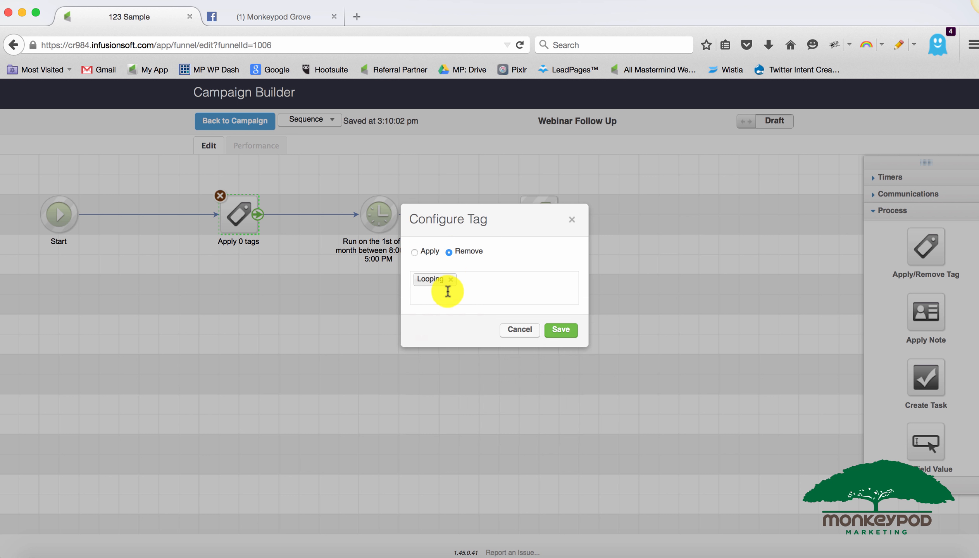
text(Webinar Tag)
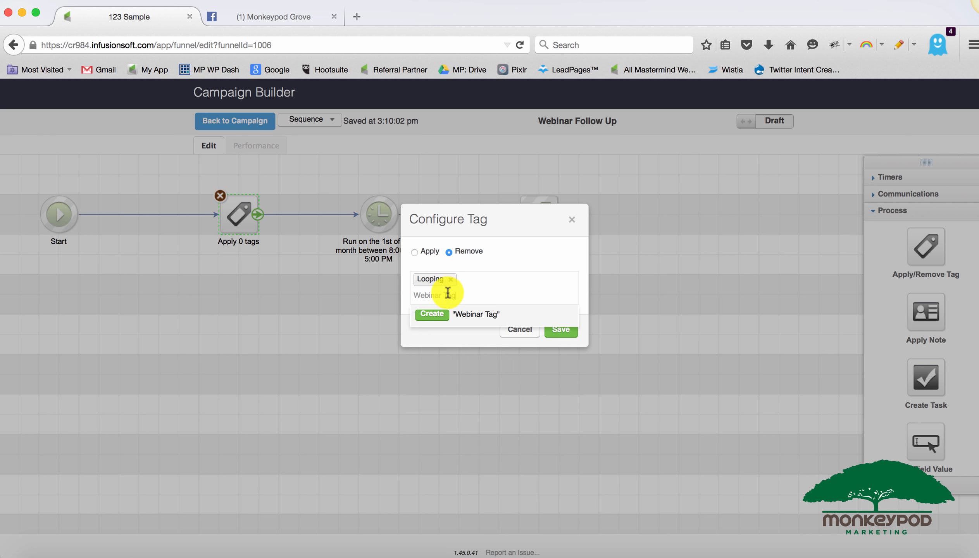
click(447, 316)
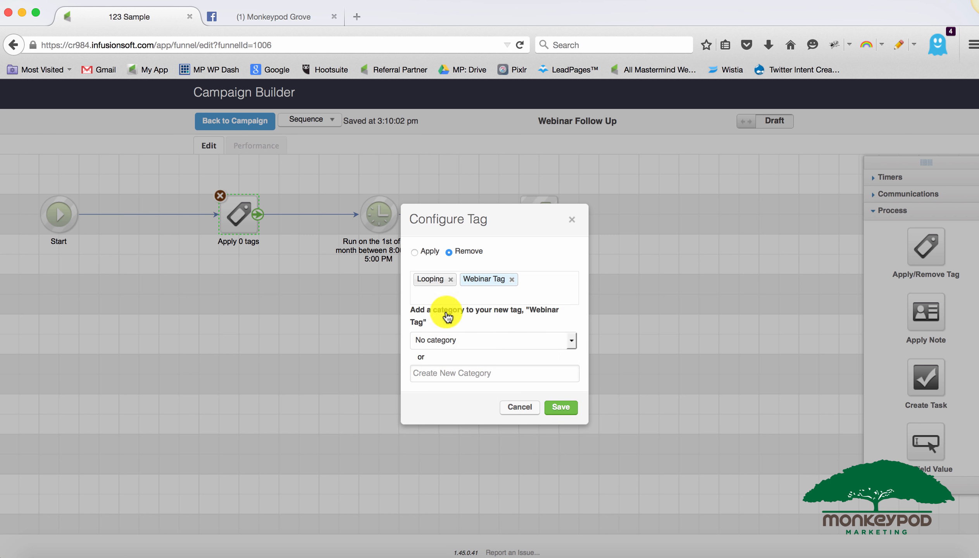
click(559, 408)
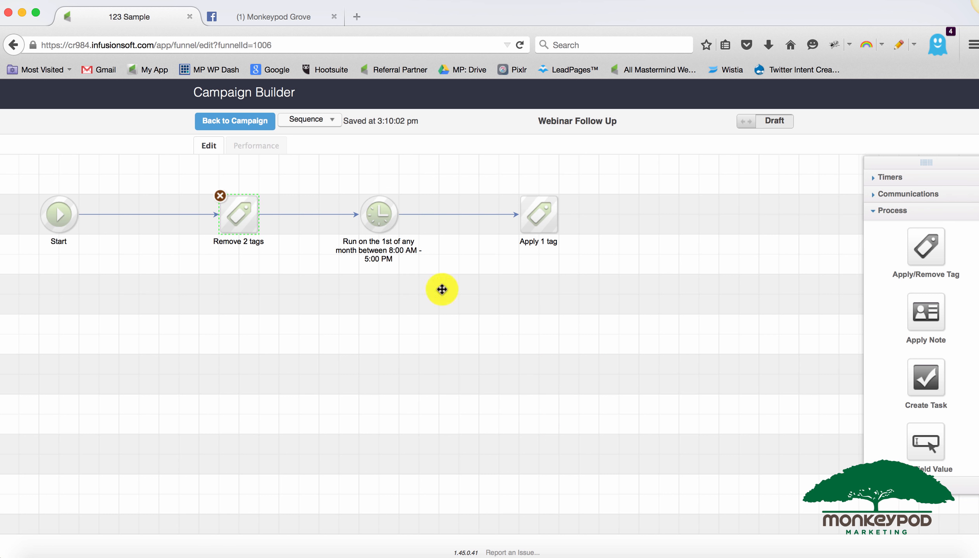
Mark the Webinar Follow Up sequence as Ready and return to the campaign overview
click(773, 124)
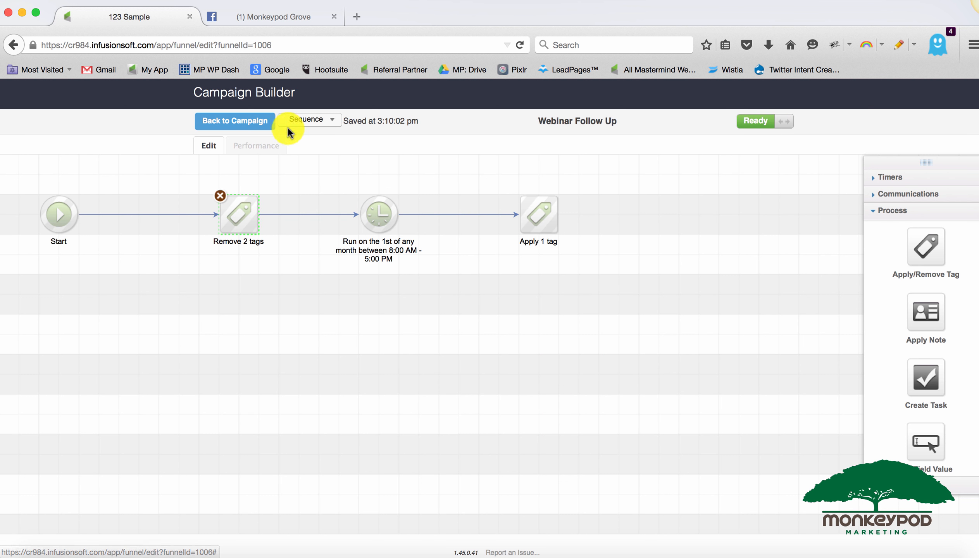
click(240, 124)
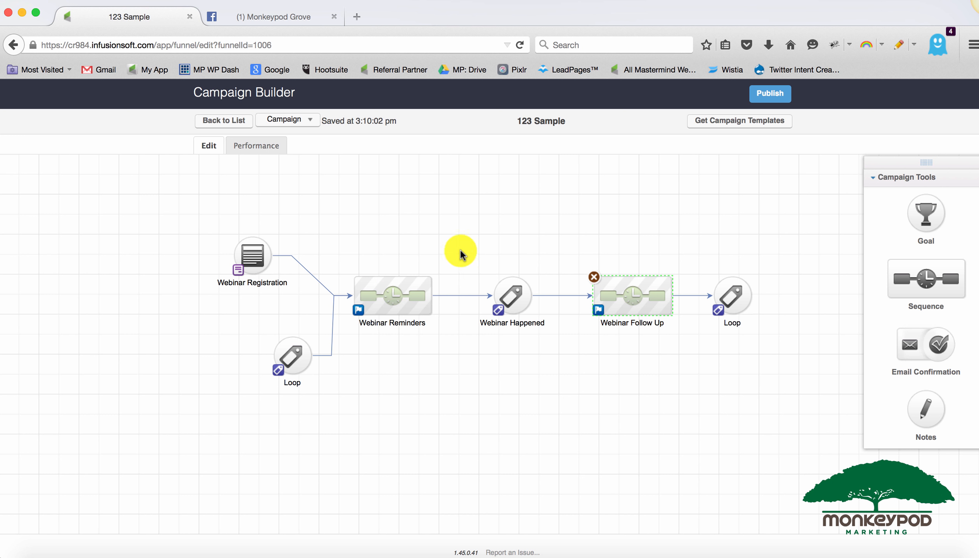
drag(460, 250, 552, 342)
drag(704, 256, 814, 390)
drag(362, 400, 212, 325)
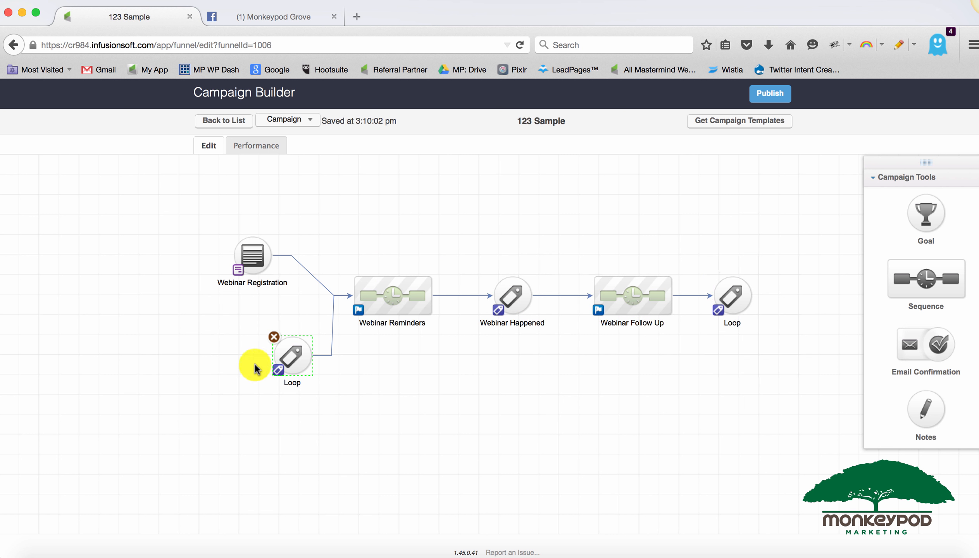
Align the Webinar Registration goal directly above the Loop goal that leads into Webinar Reminders
click(255, 257)
drag(255, 257, 293, 257)
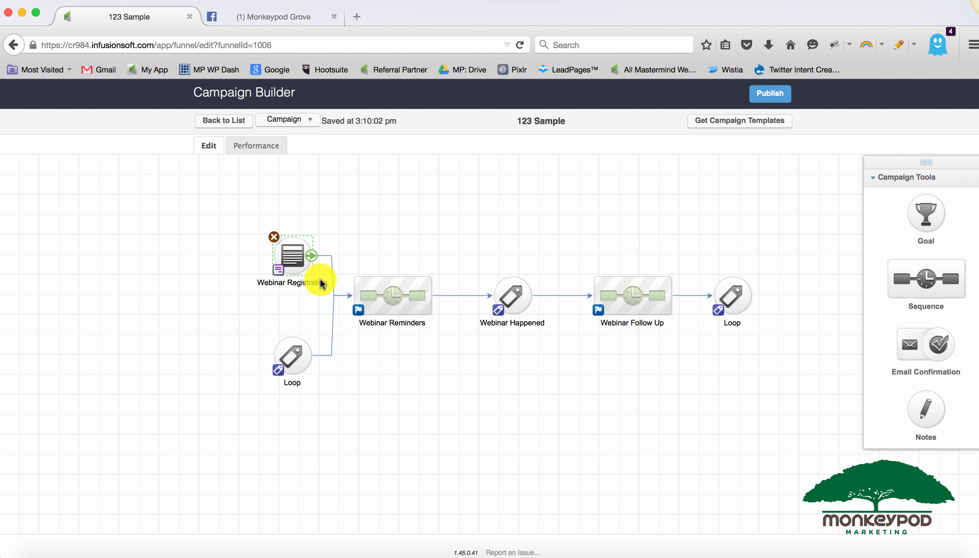
Reopen Webinar Reminders to check the emails that repeat on each loop, and return to the campaign overview
double_click(385, 300)
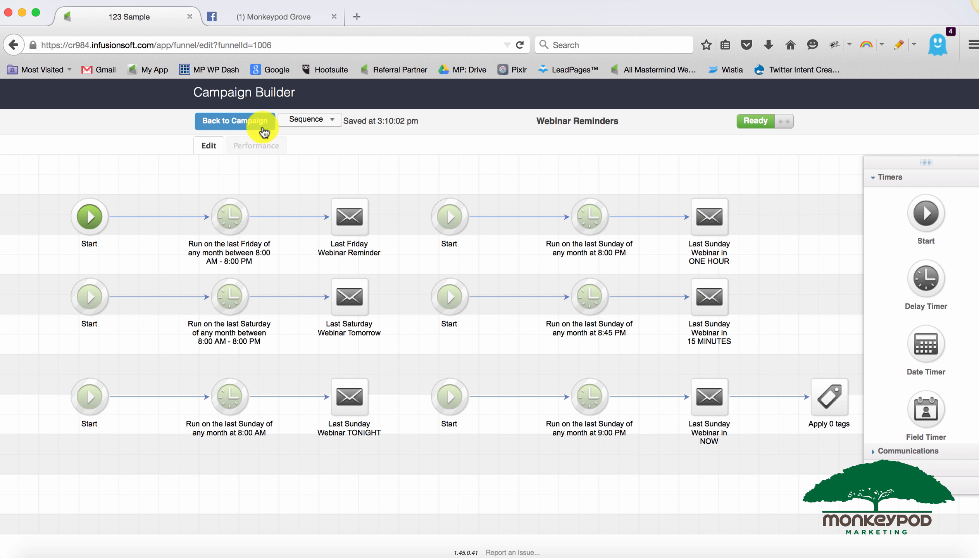
drag(309, 182, 400, 477)
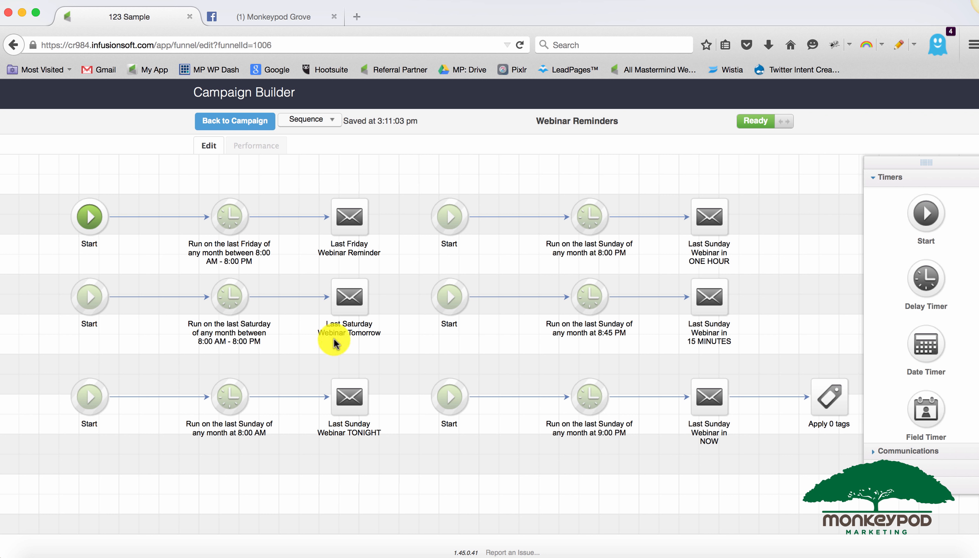
click(257, 121)
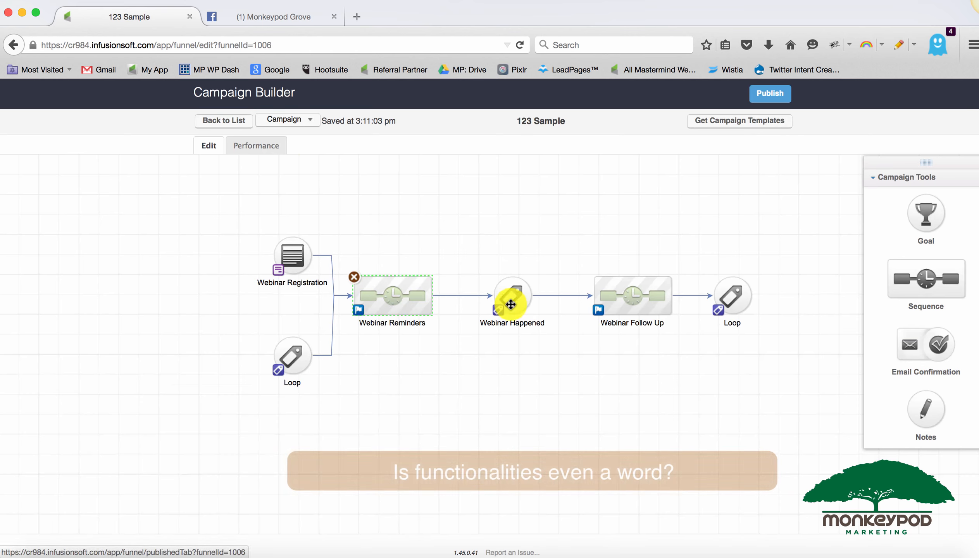